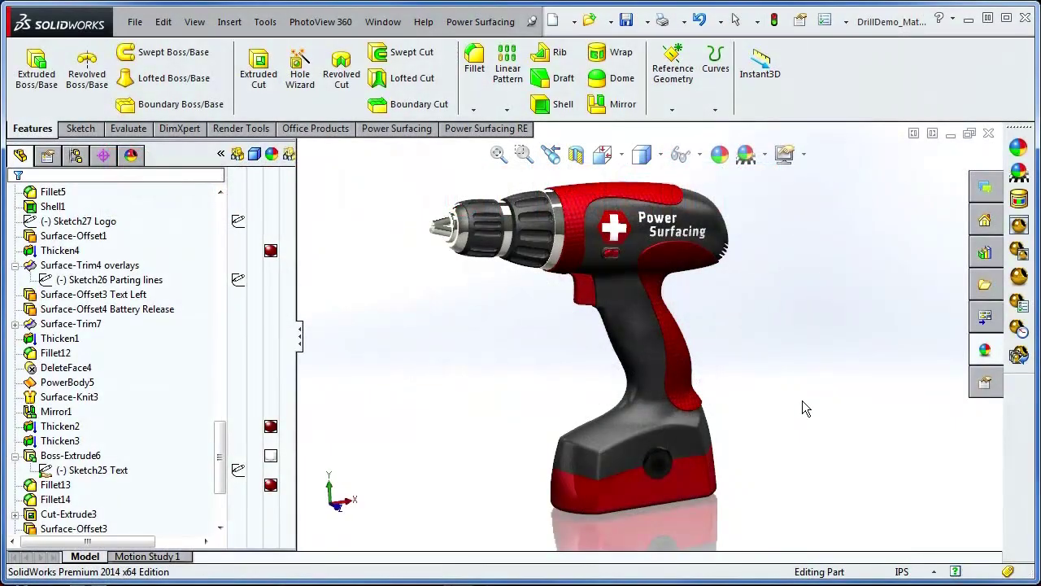
middle_drag(802, 402, 790, 399)
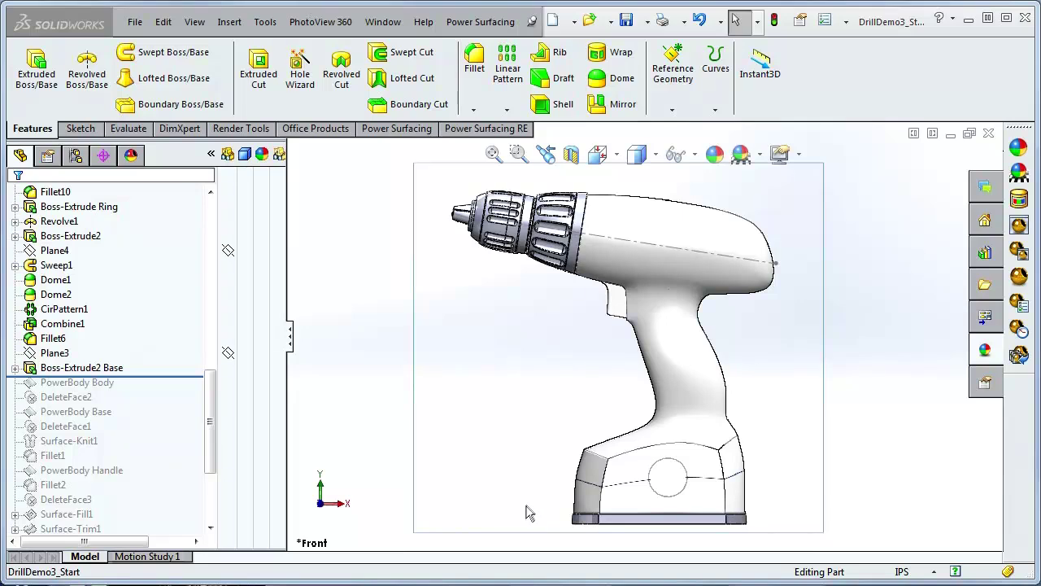
middle_drag(622, 519, 737, 535)
click(545, 155)
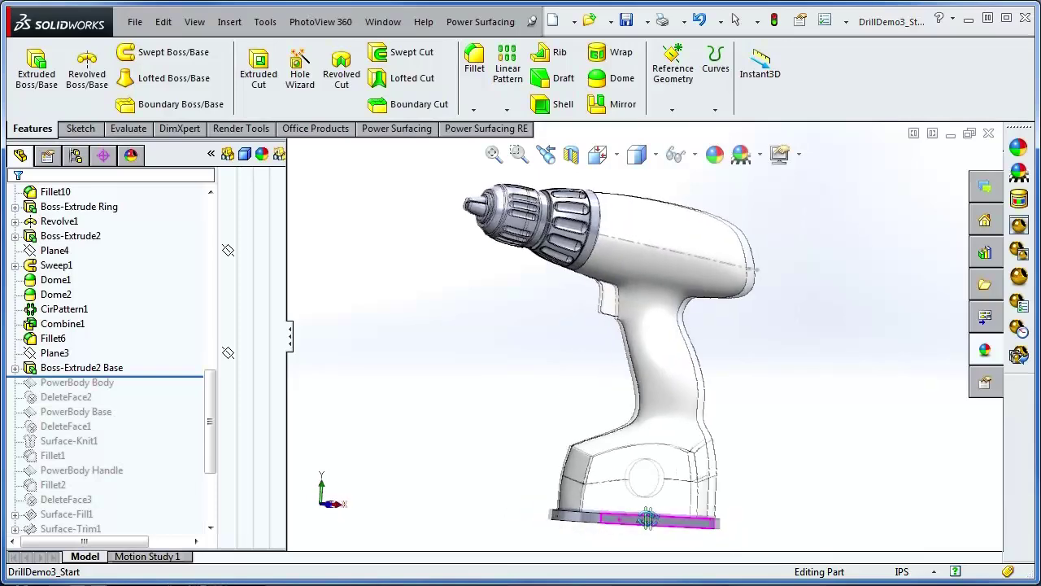
click(545, 155)
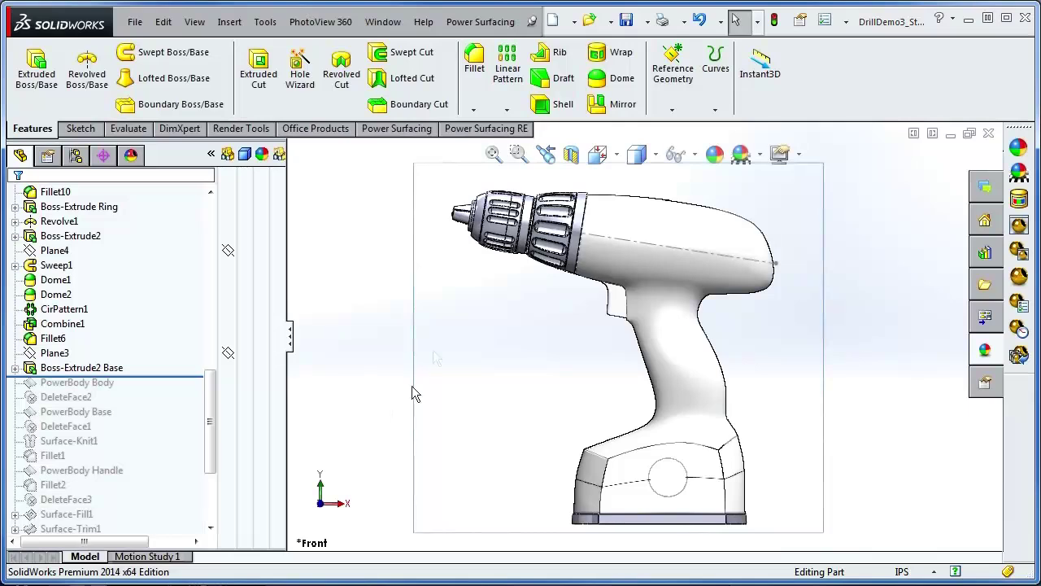
Step: Create a Power Surfacing box on the Top Plane, 10 in long, wide and high, with one segment in each direction
click(480, 22)
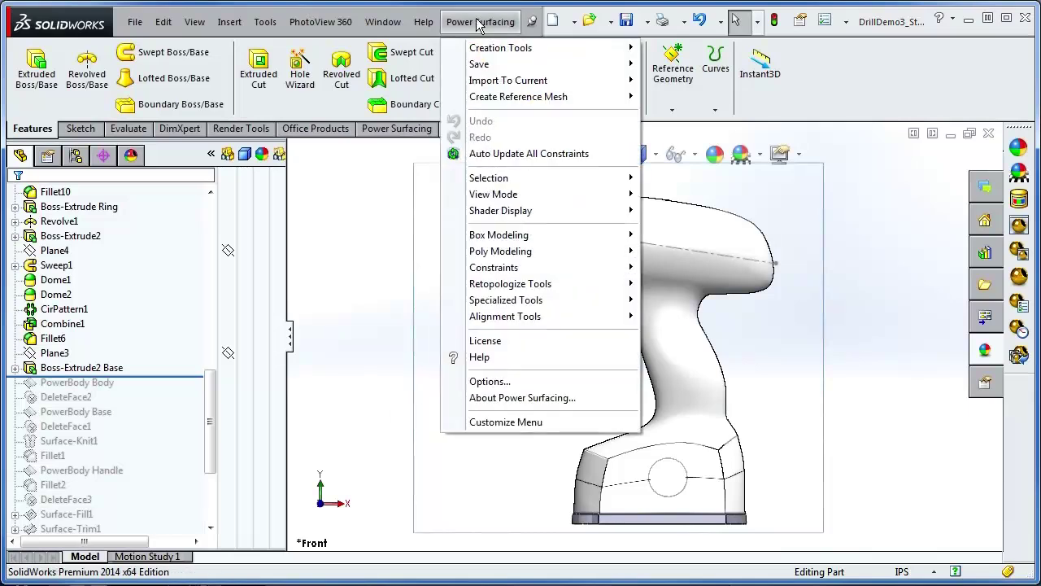
mouse_move(569, 50)
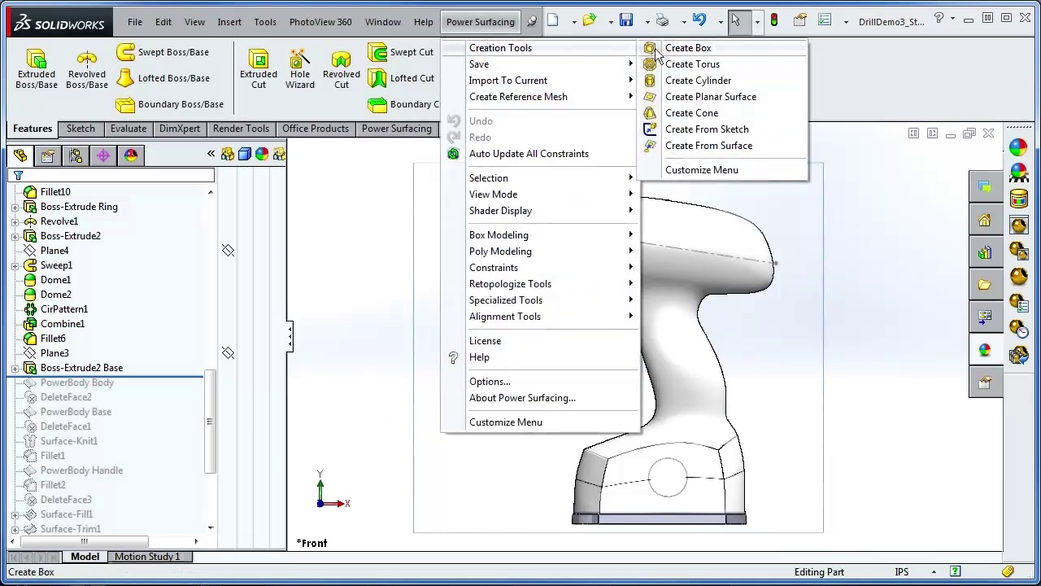
click(681, 53)
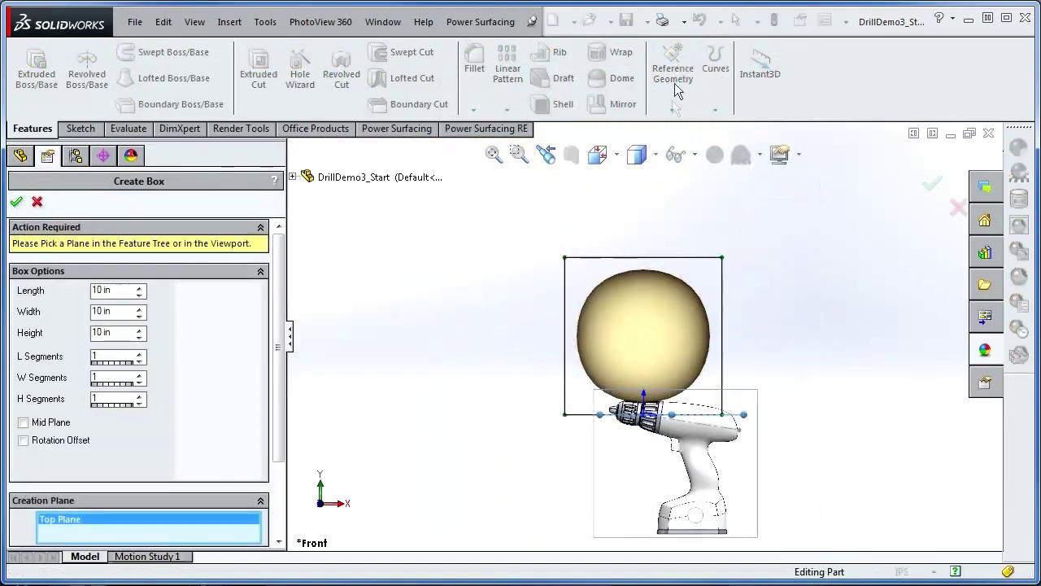
right_click(628, 231)
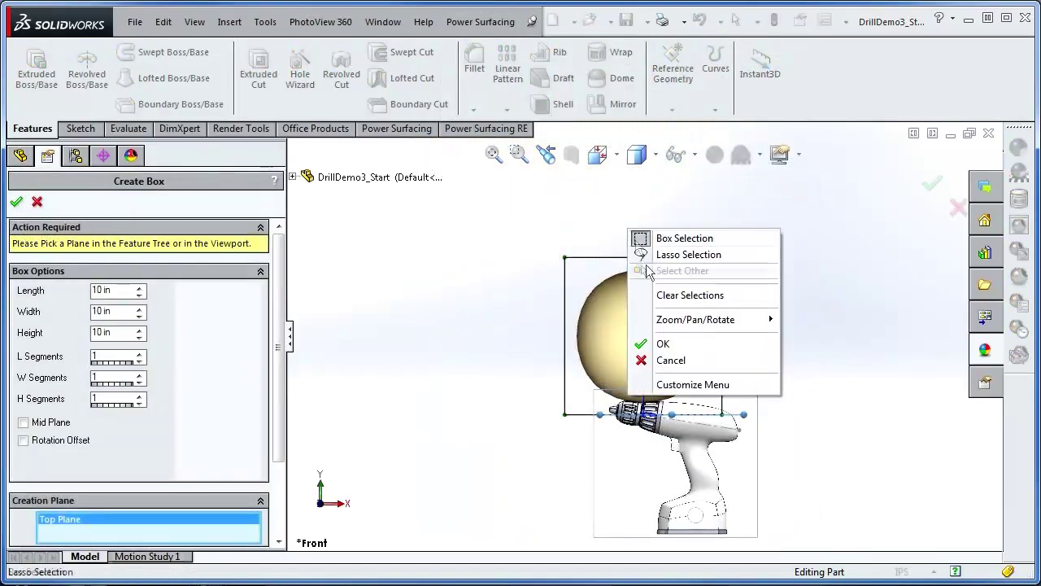
click(663, 346)
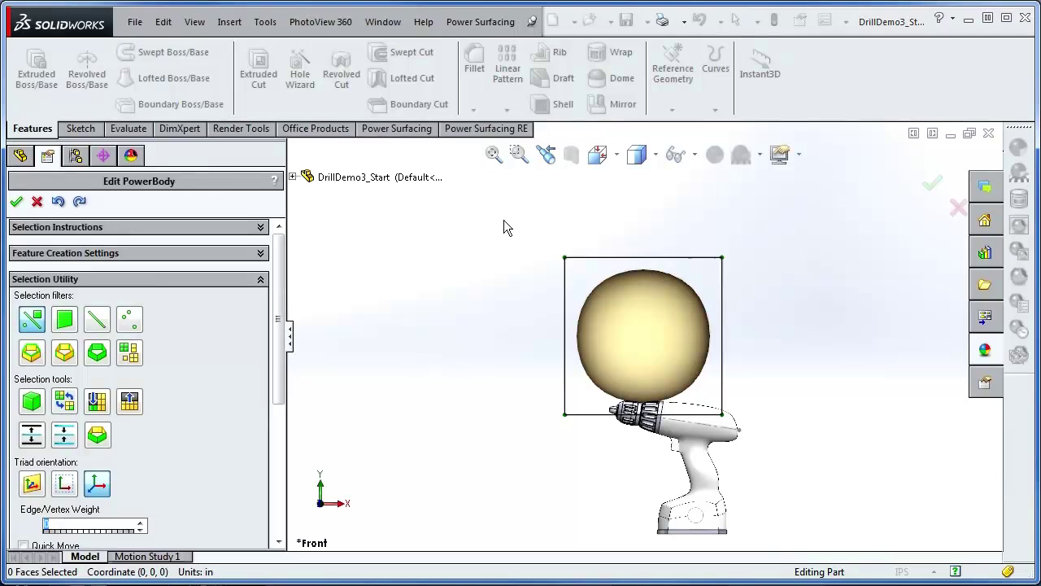
Step: Scale the whole box down to about 2.1 in wide, then position and rotate it on the drill body directly behind the chuck ring
drag(784, 482, 802, 483)
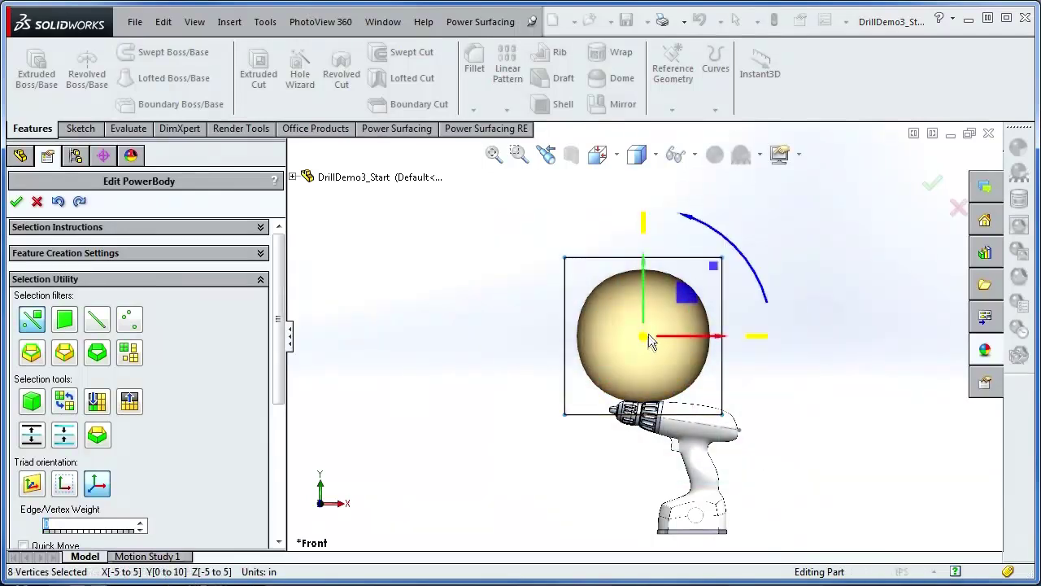
drag(646, 339, 655, 466)
drag(684, 292, 719, 376)
scroll(677, 427, down, 8)
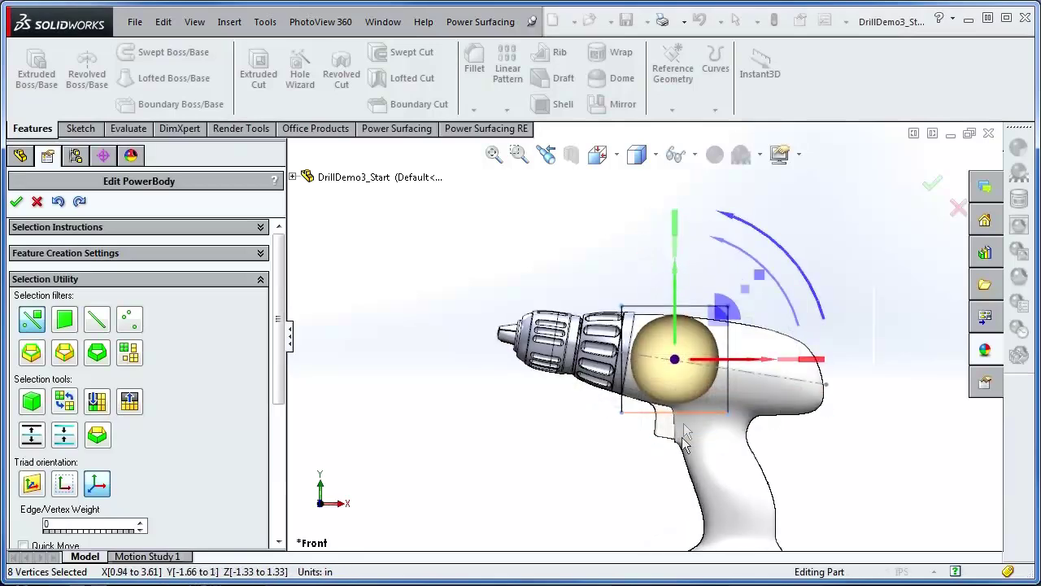
drag(676, 336, 681, 395)
mouse_move(796, 284)
mouse_down()
mouse_move(805, 317)
mouse_move(804, 301)
mouse_up()
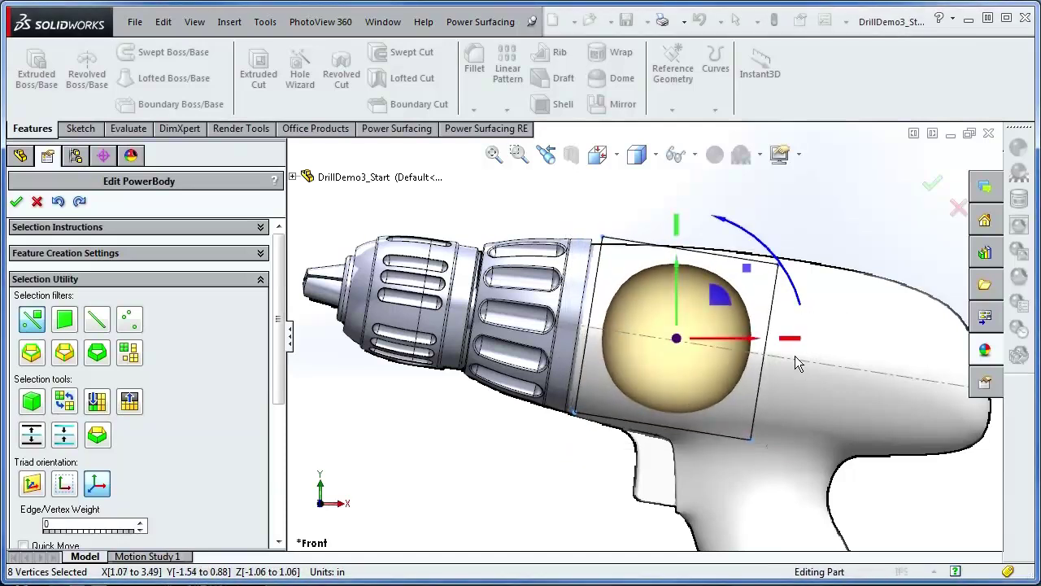
Step: Delete the box face toward the chuck and display the body as its flat, unsmoothed control mesh
drag(277, 386, 291, 521)
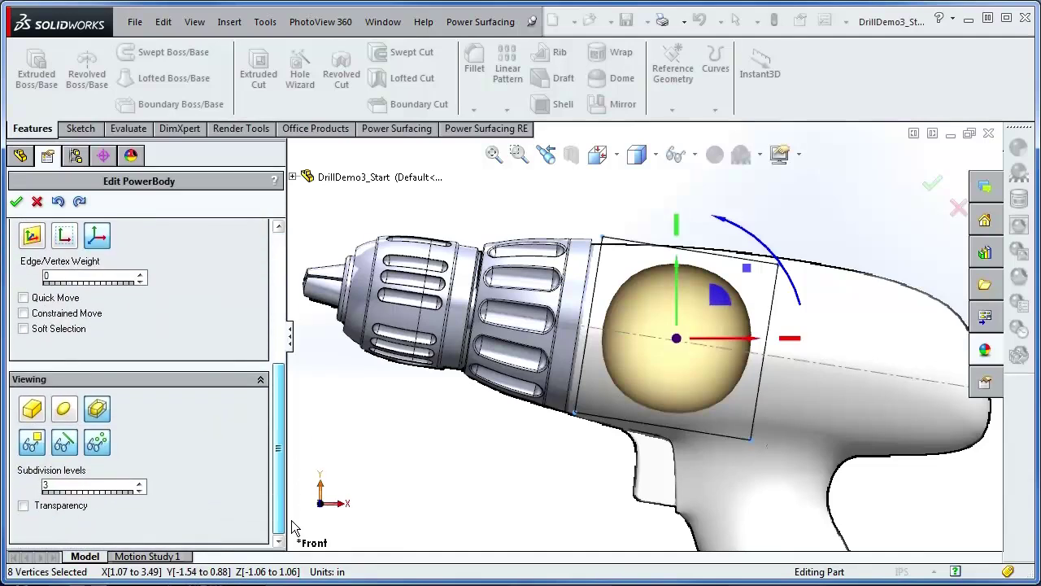
click(619, 324)
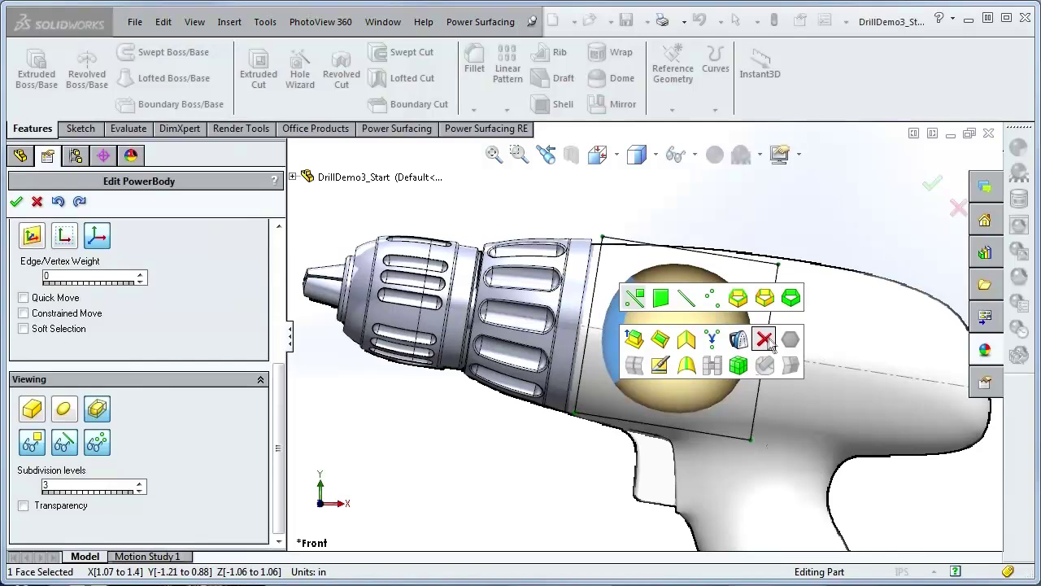
click(764, 340)
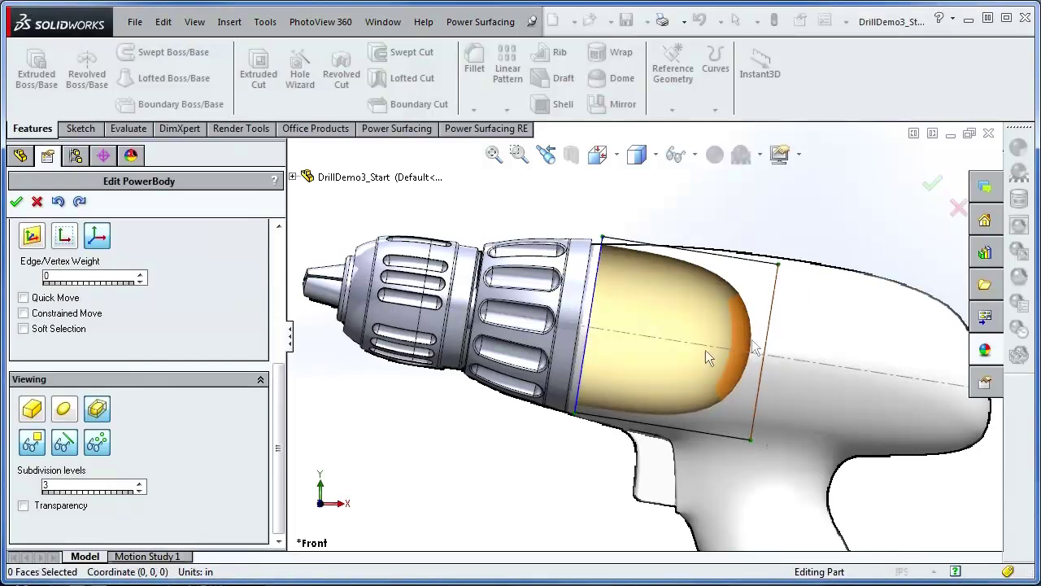
click(97, 408)
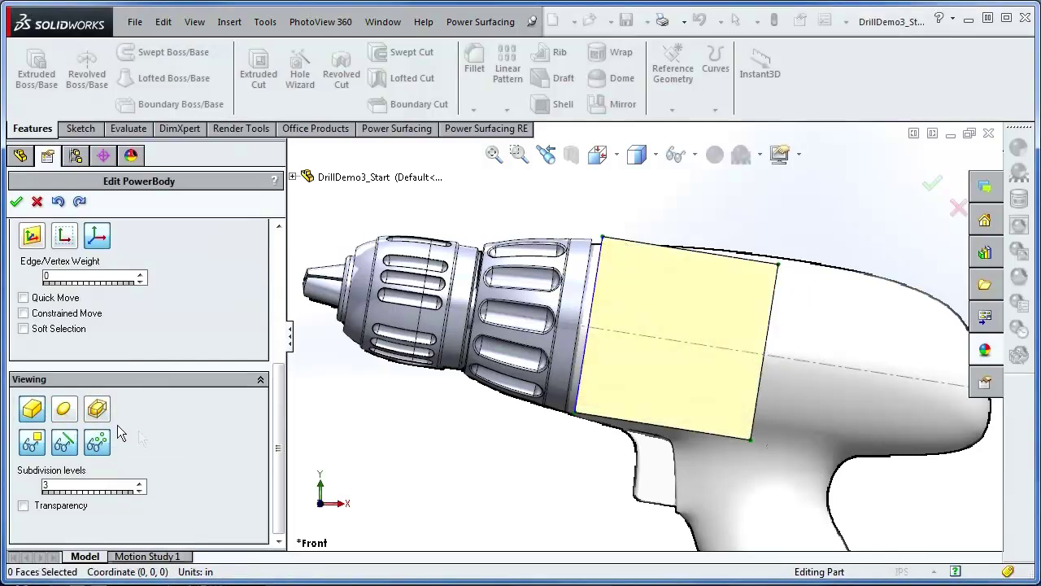
Step: Select all vertices of the box and scale it uniformly down to about 1.9 in wide
drag(572, 214, 838, 492)
middle_drag(799, 429, 731, 388)
click(839, 494)
double_click(702, 363)
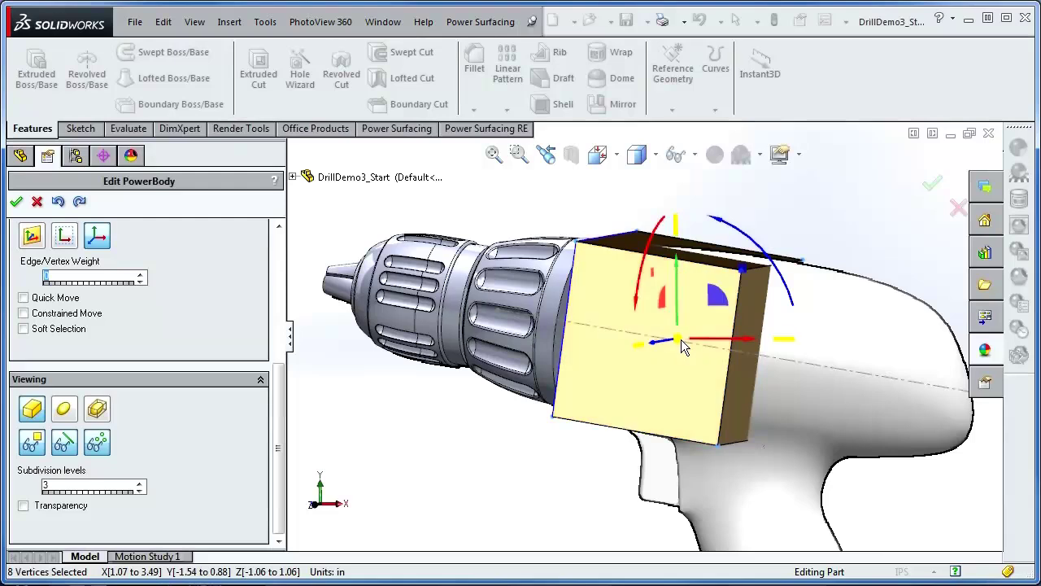
drag(680, 340, 658, 370)
Step: Restrict selection to edges and move the box's open edge loop forward against the chuck ring
middle_drag(602, 494, 602, 469)
right_click(602, 469)
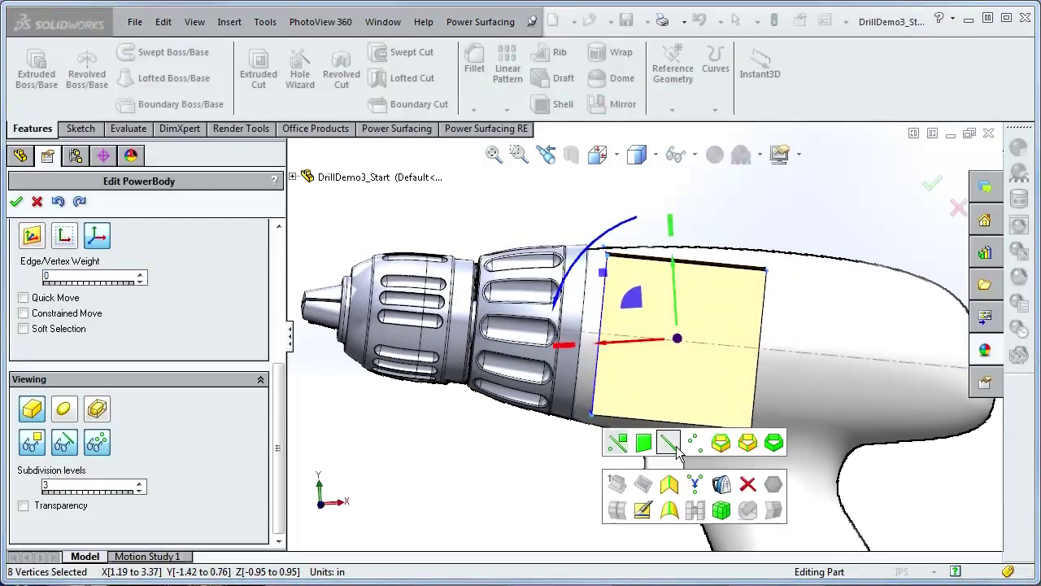
click(671, 444)
double_click(594, 396)
drag(555, 292, 545, 291)
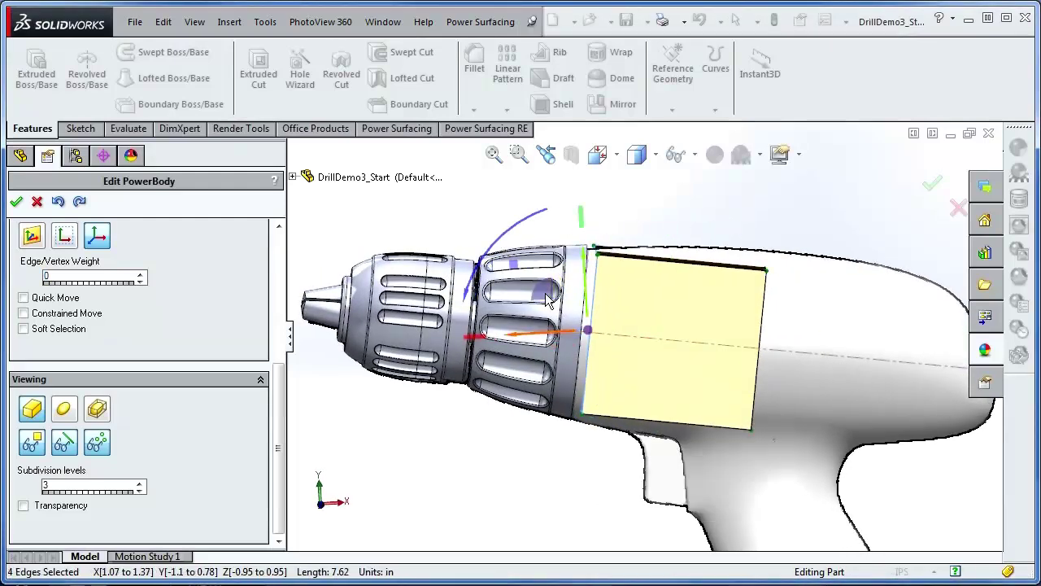
click(758, 235)
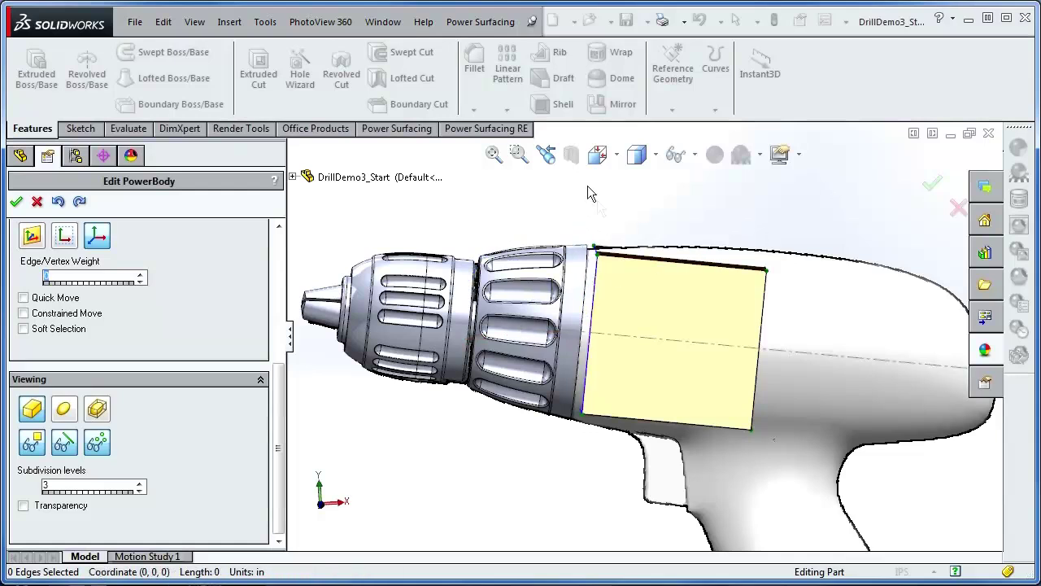
Step: Import the outer cylindrical face of the chuck ring as a reference for the PowerBody
key(ctrl+a)
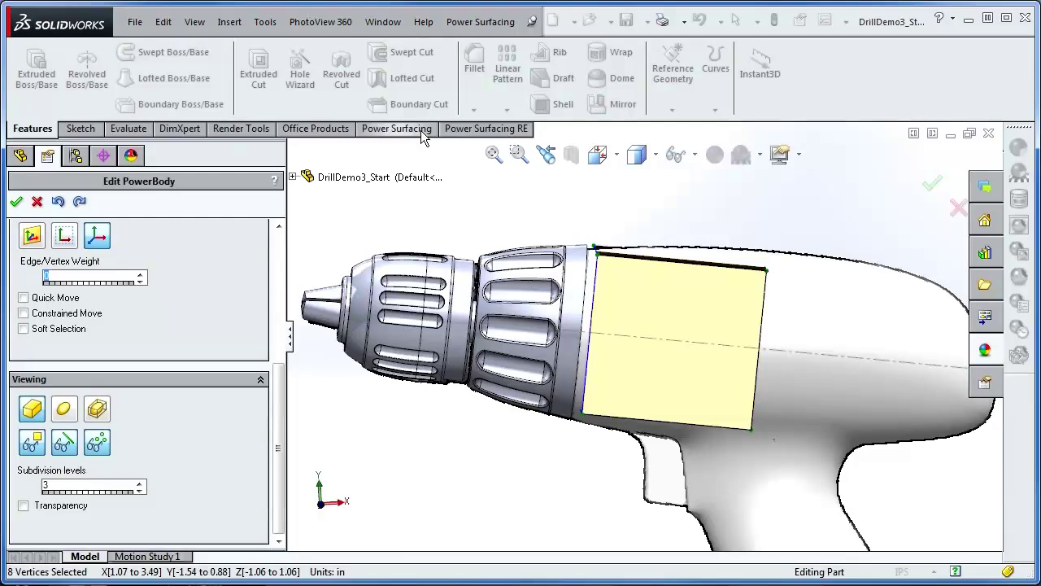
click(397, 128)
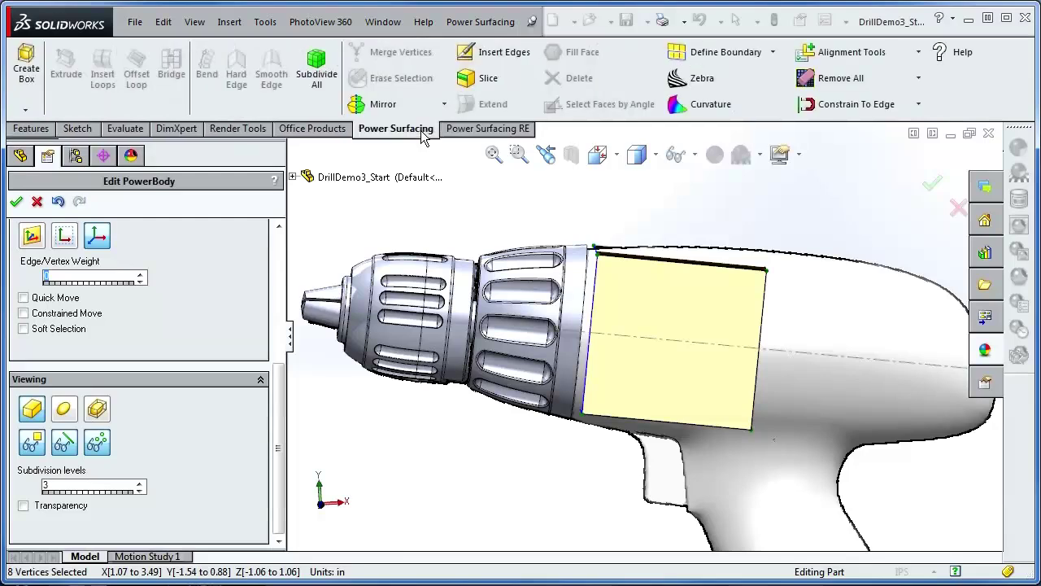
click(918, 105)
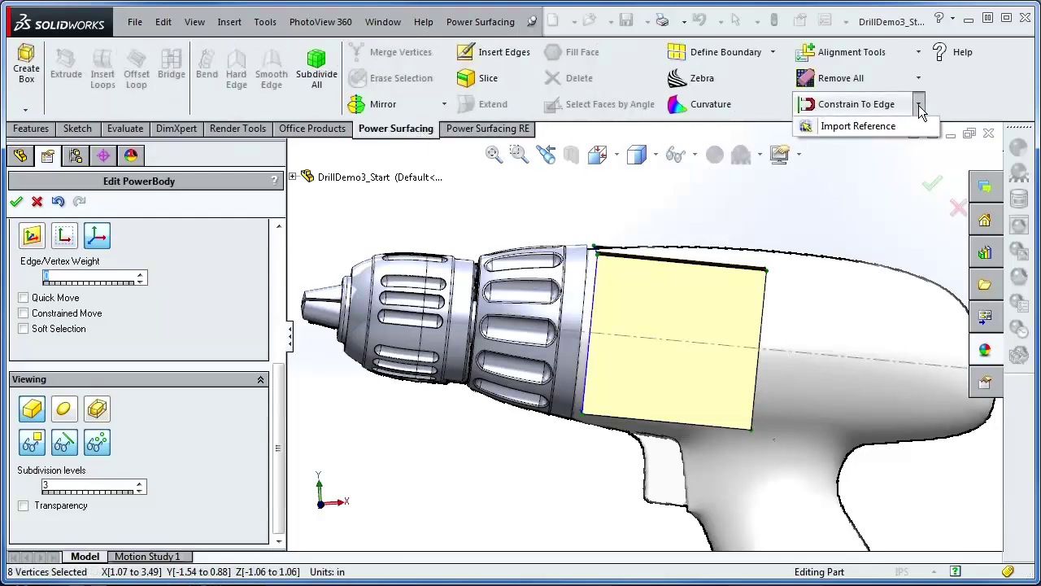
click(881, 126)
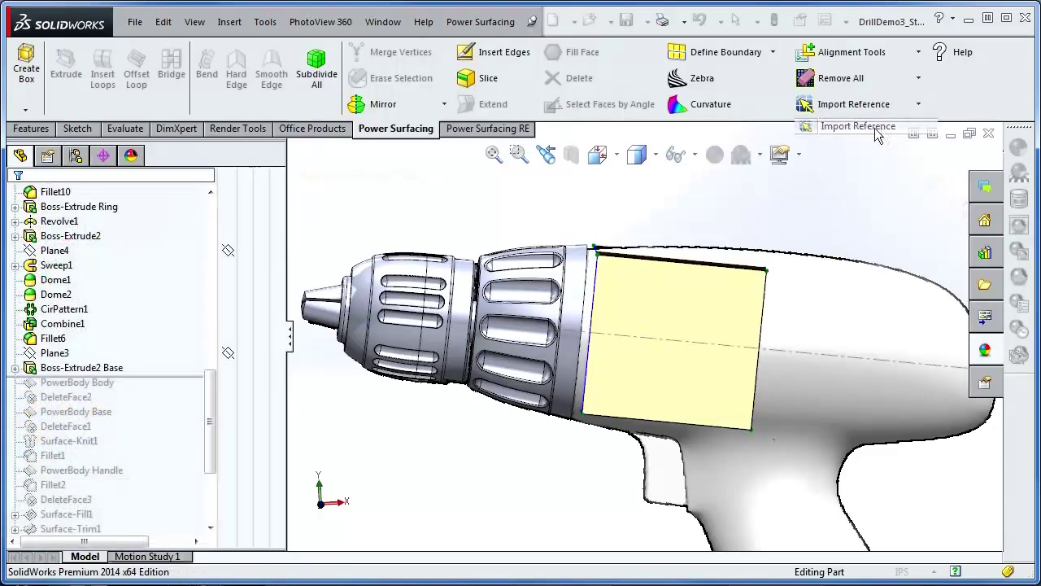
click(573, 324)
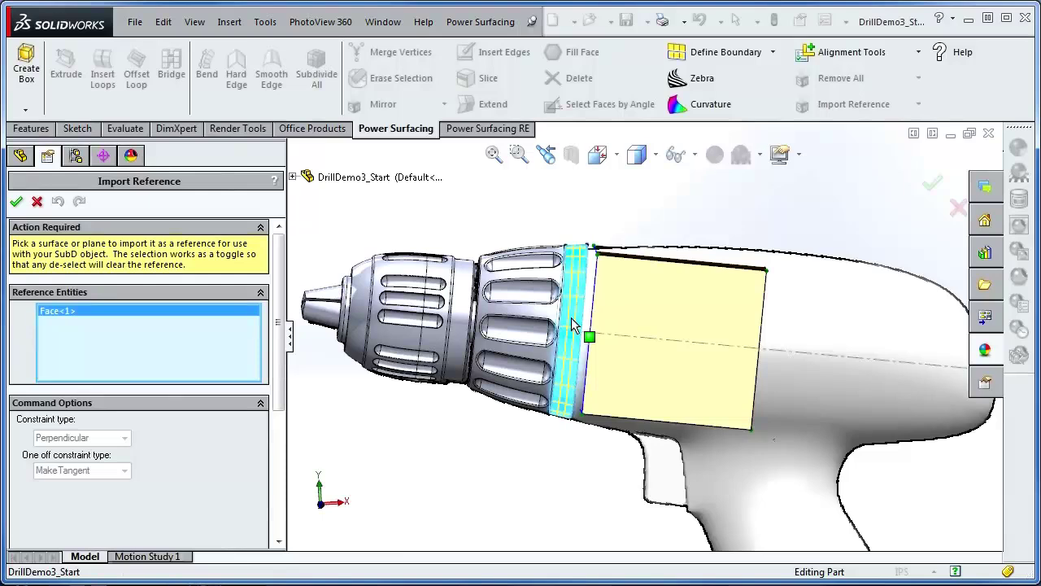
click(16, 201)
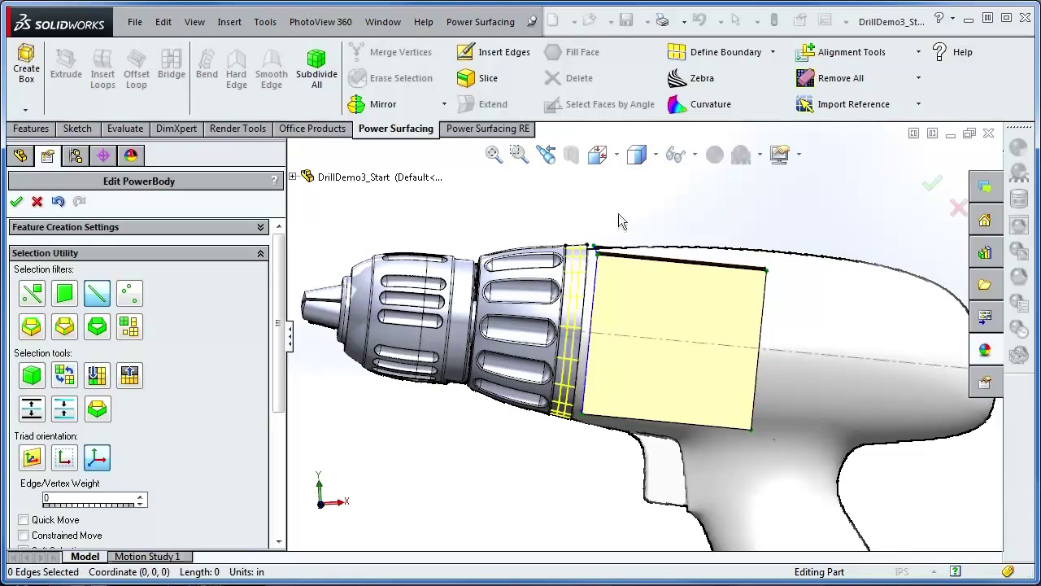
Step: Constrain the box's open edge loop to the edge of the imported ring reference using Constrain To Edge
double_click(597, 265)
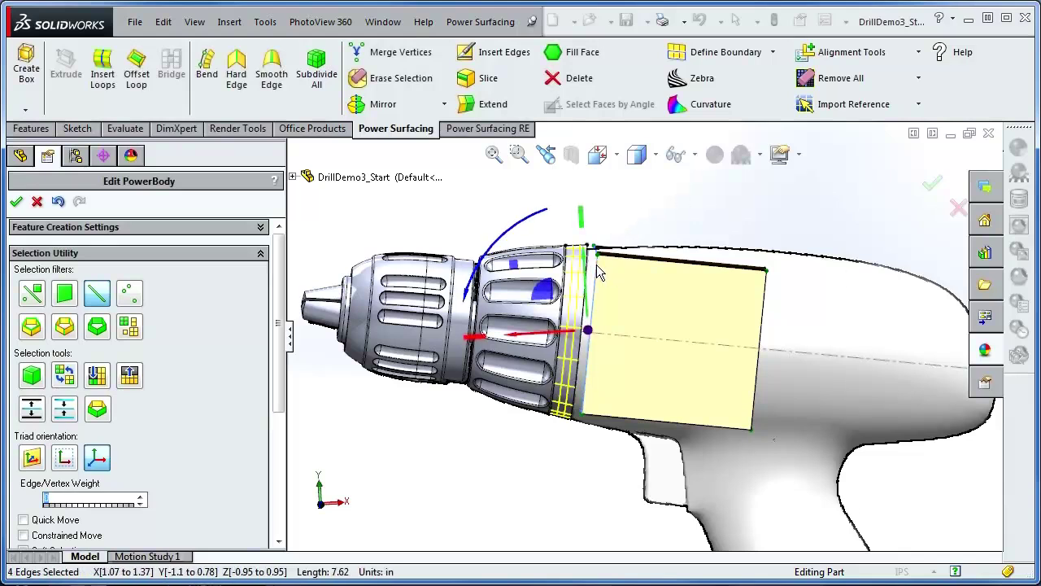
click(919, 104)
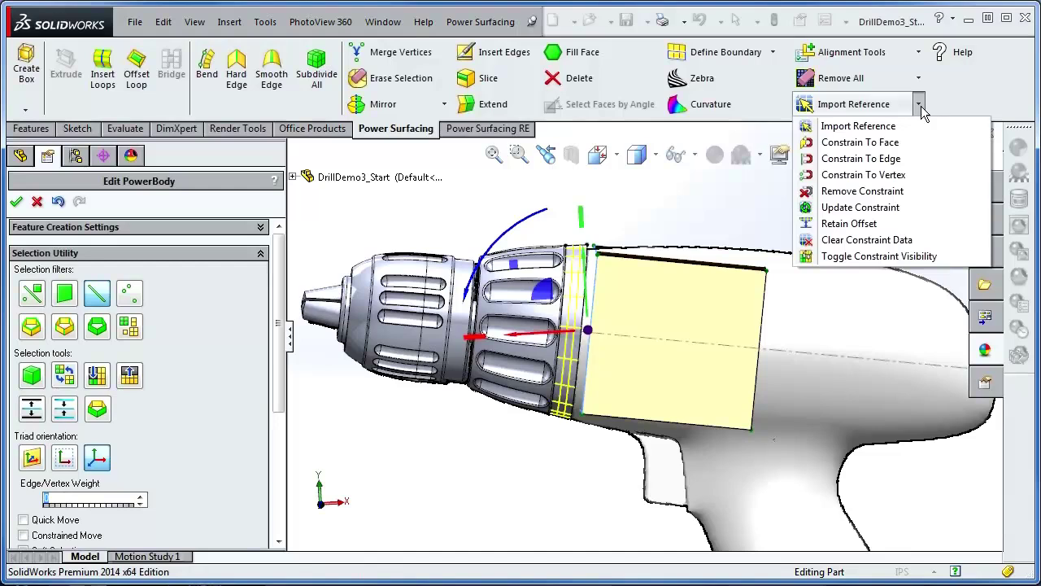
click(873, 159)
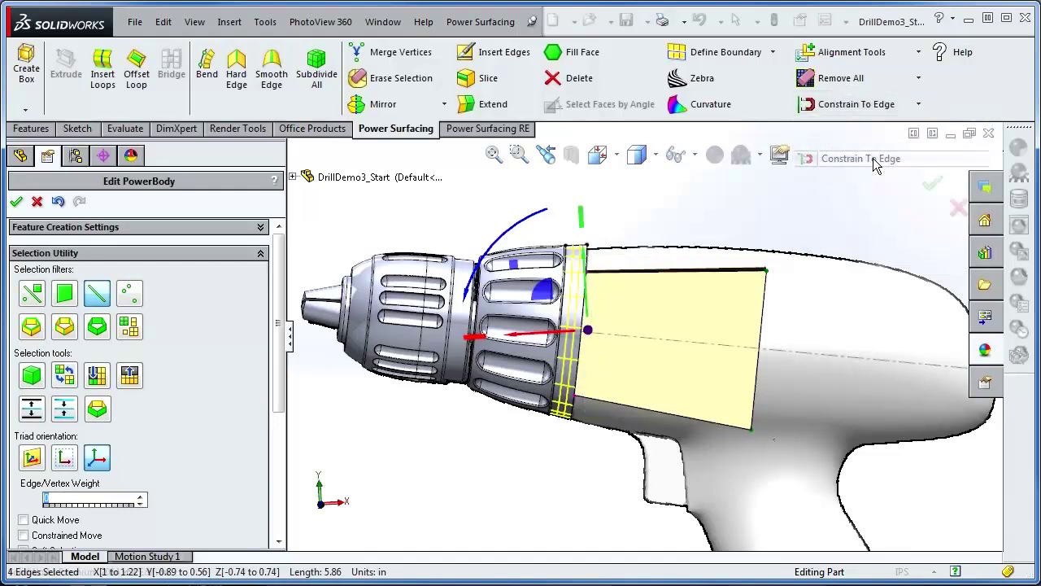
Step: Restrict selection to vertices and try moving the upper front vertex of the constrained loop, then undo the move
middle_drag(626, 485, 489, 443)
right_click(477, 443)
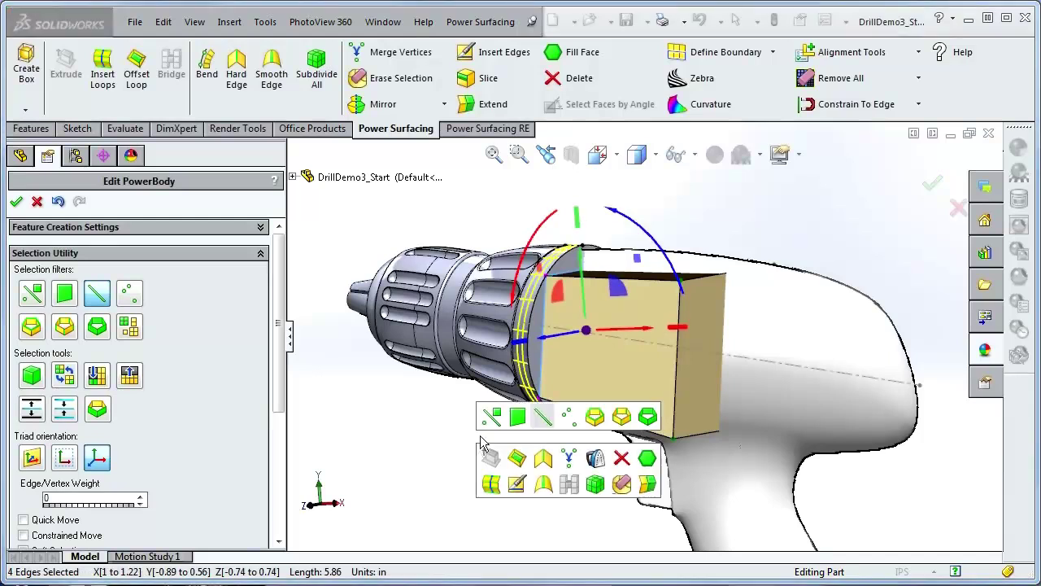
click(567, 420)
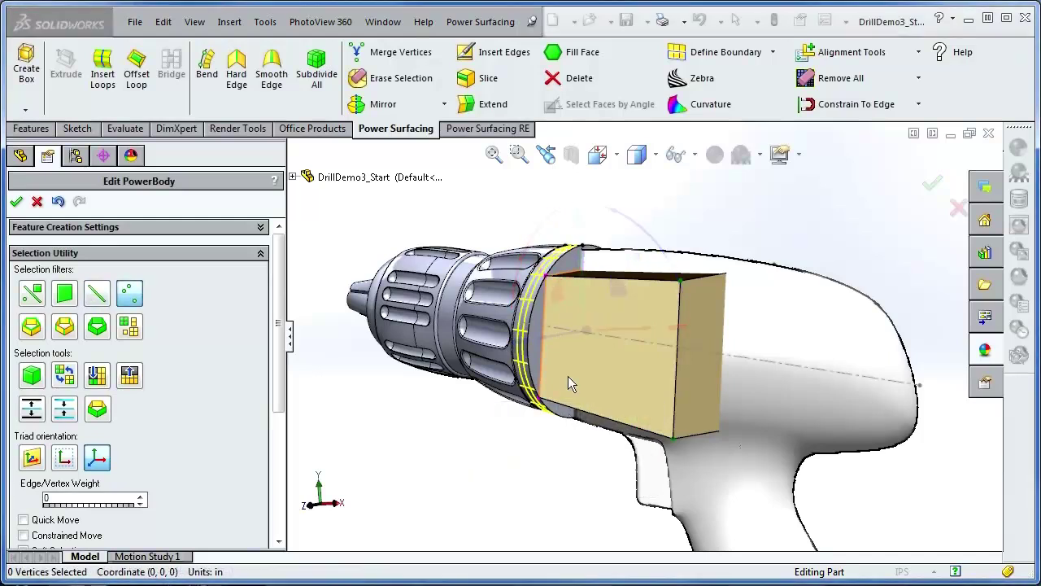
click(545, 276)
drag(545, 276, 523, 242)
click(58, 201)
Step: Display the body as a smooth surface and try sliding the constrained front vertex down along the ring edge
drag(279, 362, 285, 473)
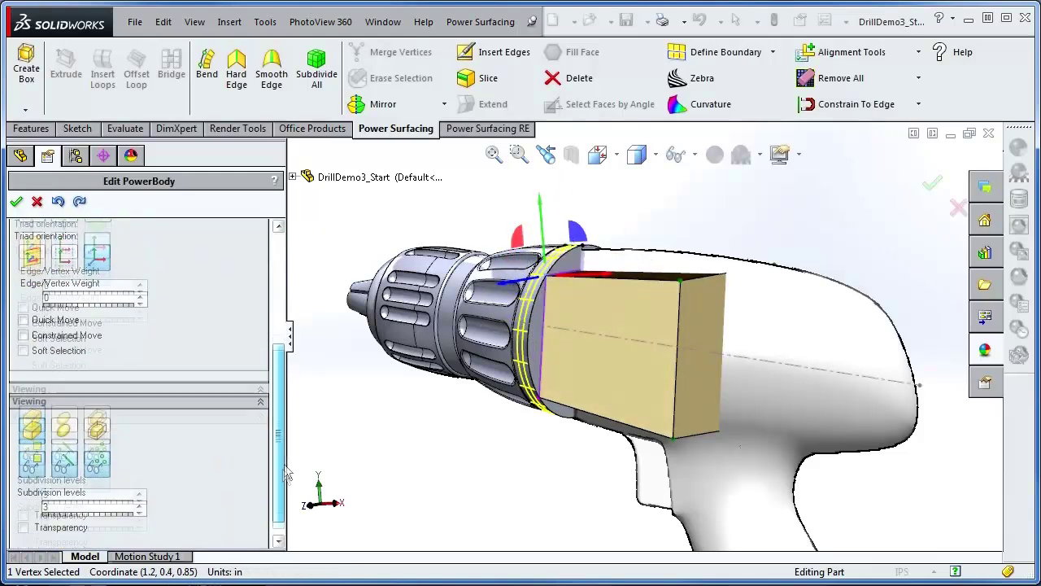
click(91, 422)
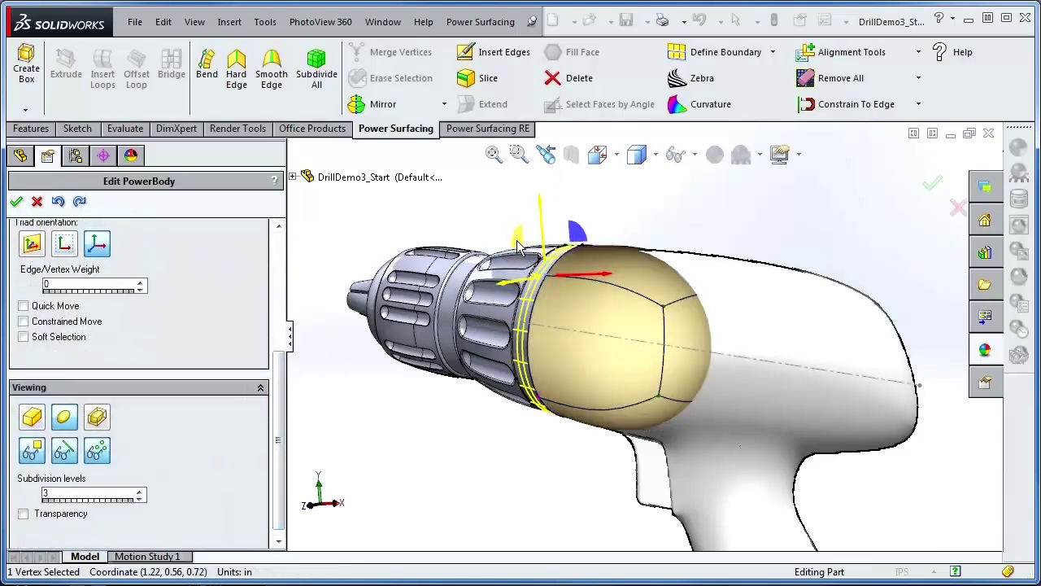
drag(518, 252, 514, 286)
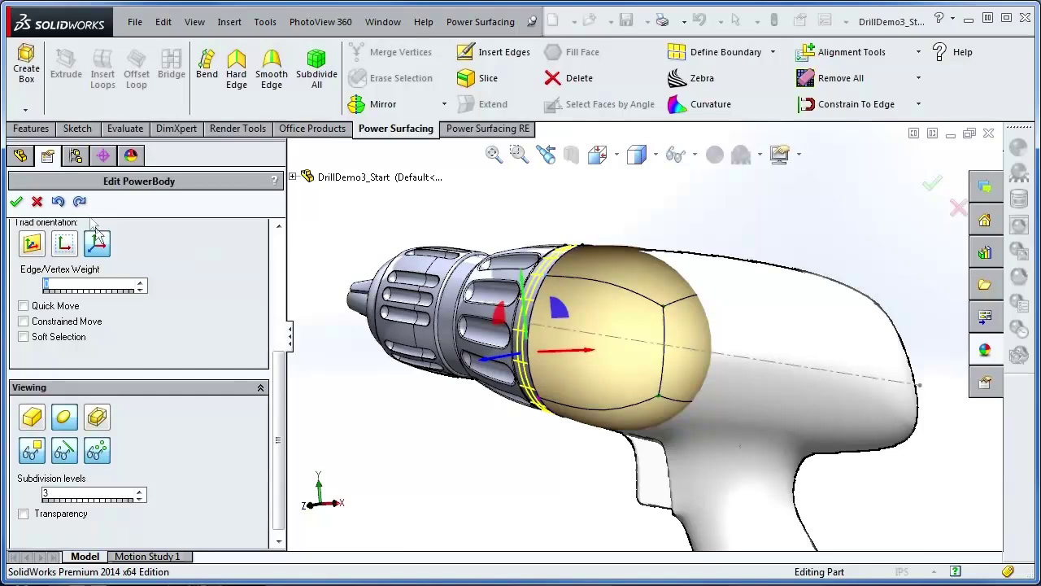
Step: Move the four rear vertices back toward the drill's rear end, to about X 5.4 to 5.7 in
middle_drag(400, 444, 484, 390)
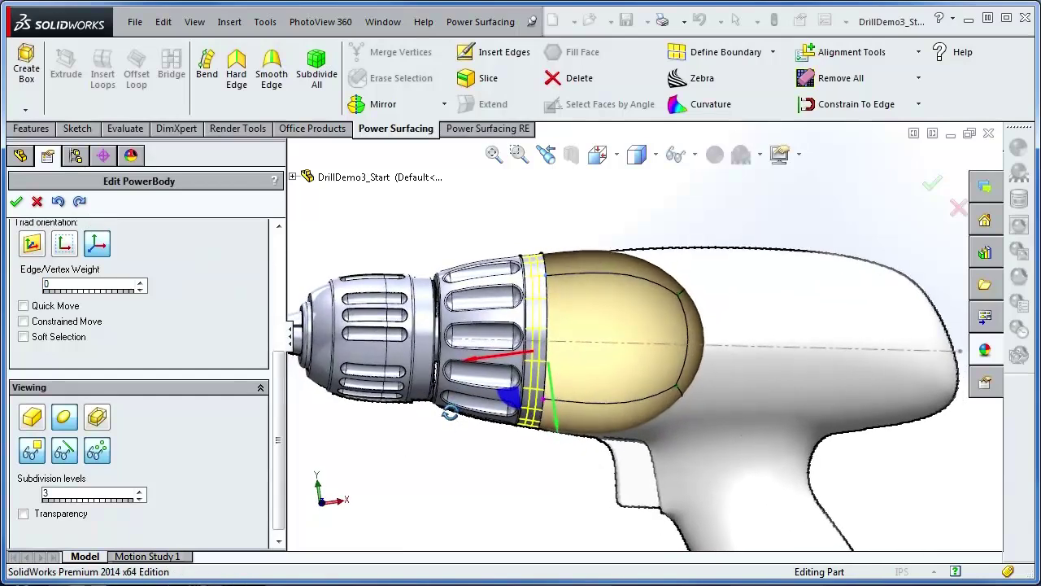
drag(715, 365, 884, 385)
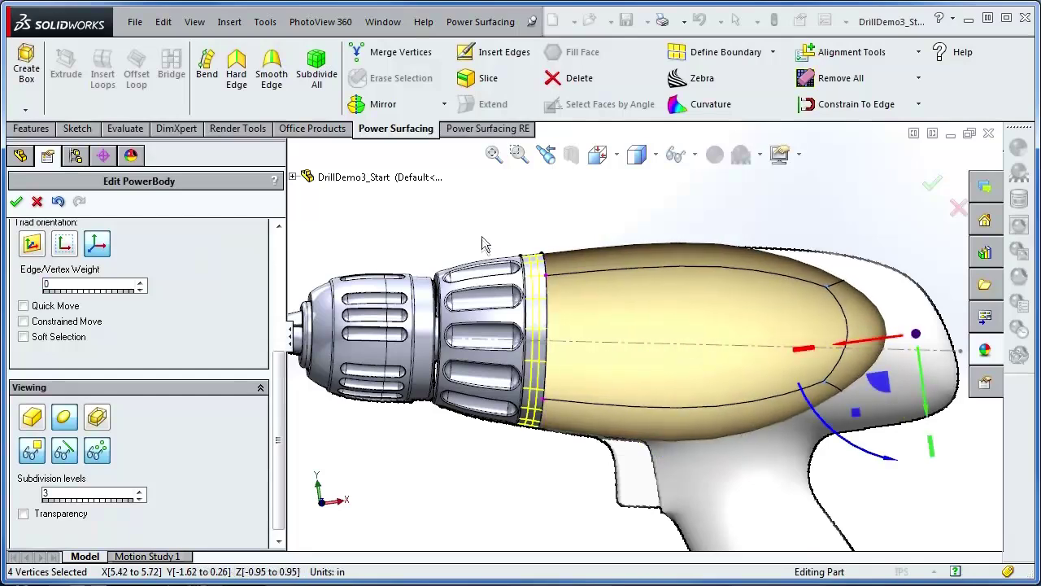
Step: Cancel the current PowerBody edit and discard the mesh changes
middle_drag(481, 244, 469, 269)
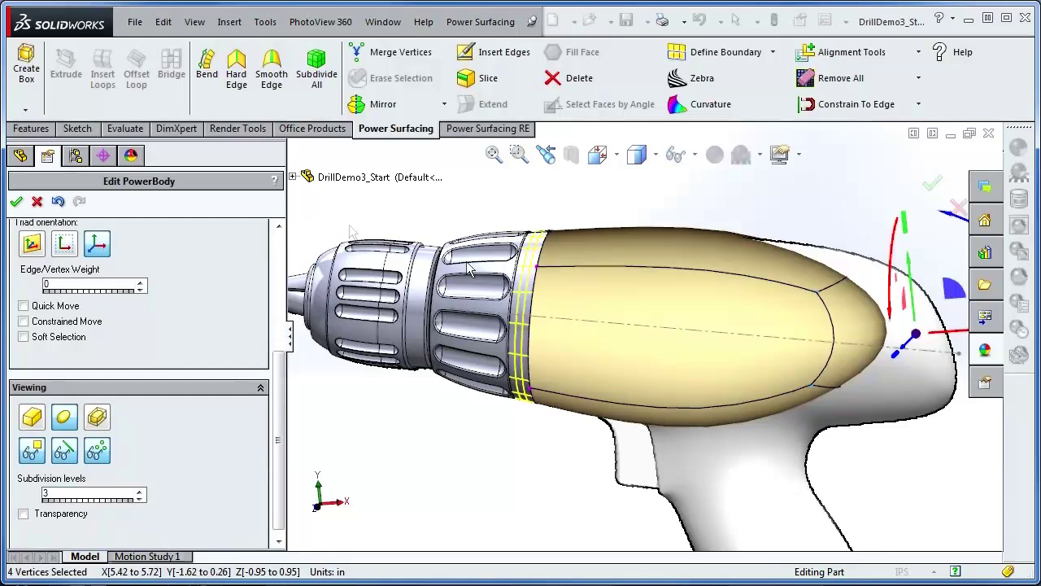
click(38, 202)
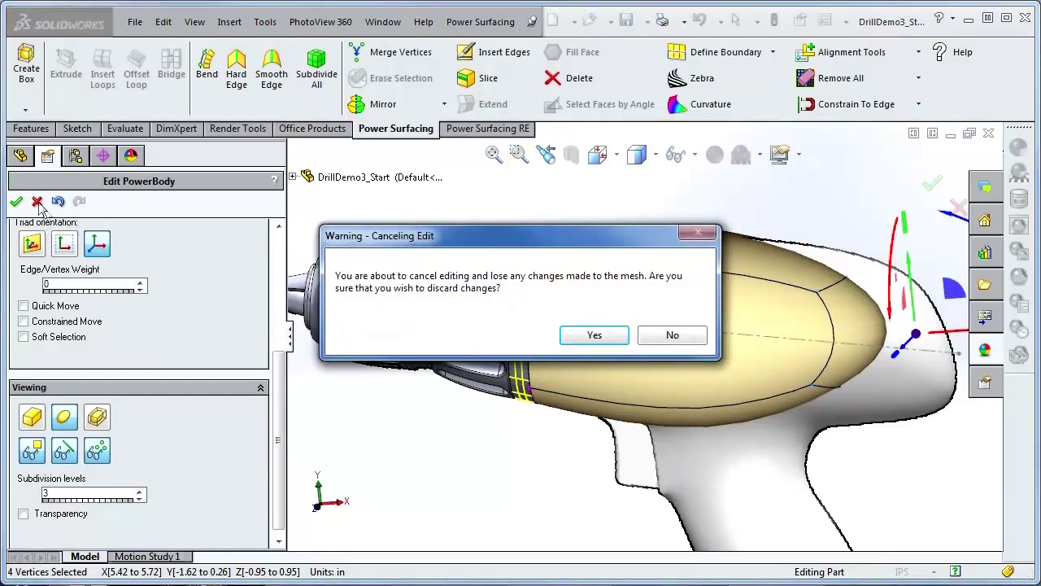
click(595, 337)
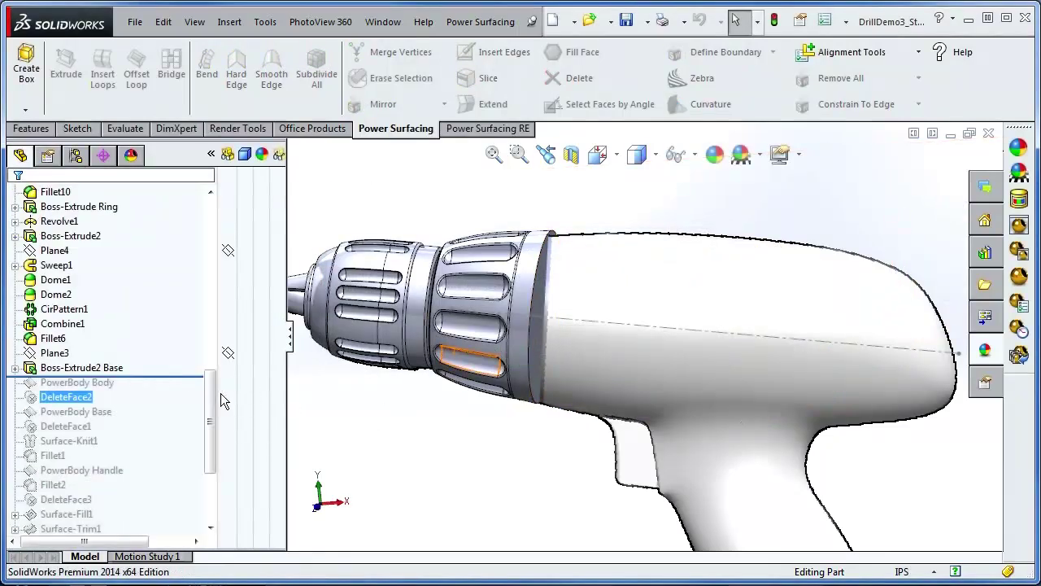
Step: Roll the feature history forward to include the finished PowerBody Body feature
drag(139, 375, 138, 384)
scroll(570, 459, up, 3)
middle_drag(569, 459, 572, 478)
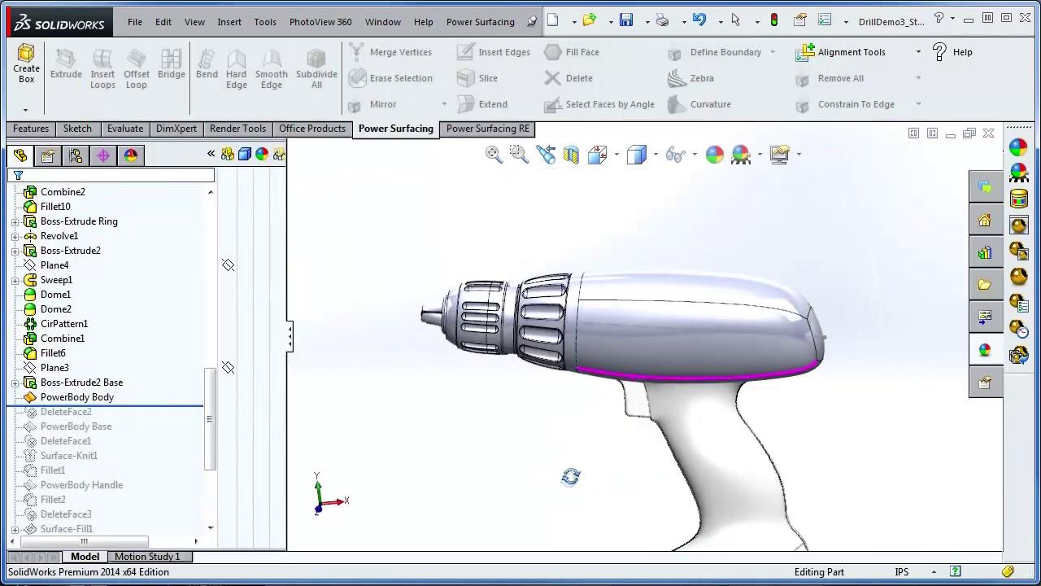
Step: Edit the sketch of Boss-Extrude Ring and set its circle radius to 1.25 in, rebuilding the ring behind the chuck
scroll(576, 413, down, 3)
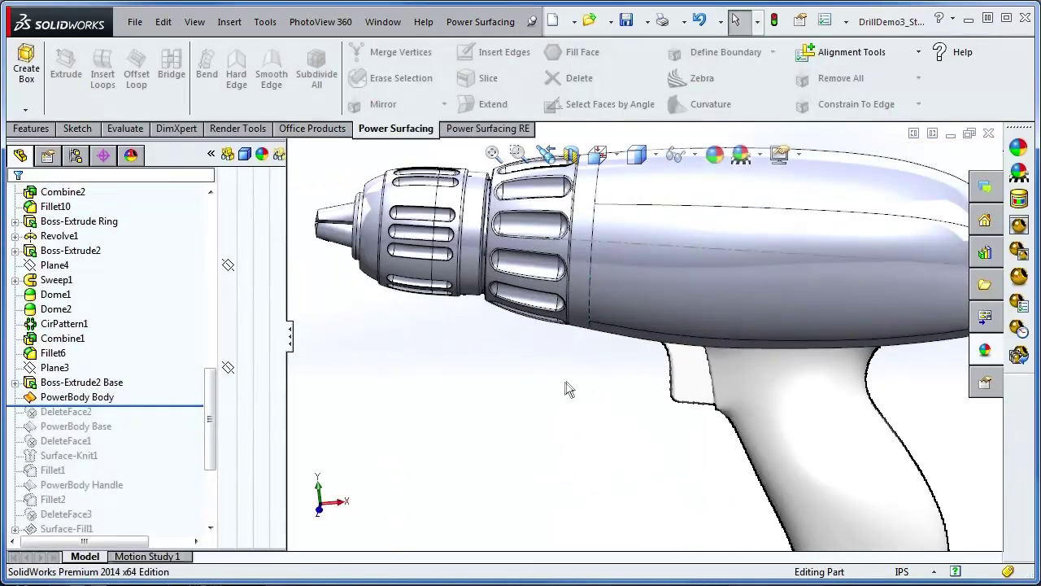
ctrl+middle_drag(594, 384, 576, 412)
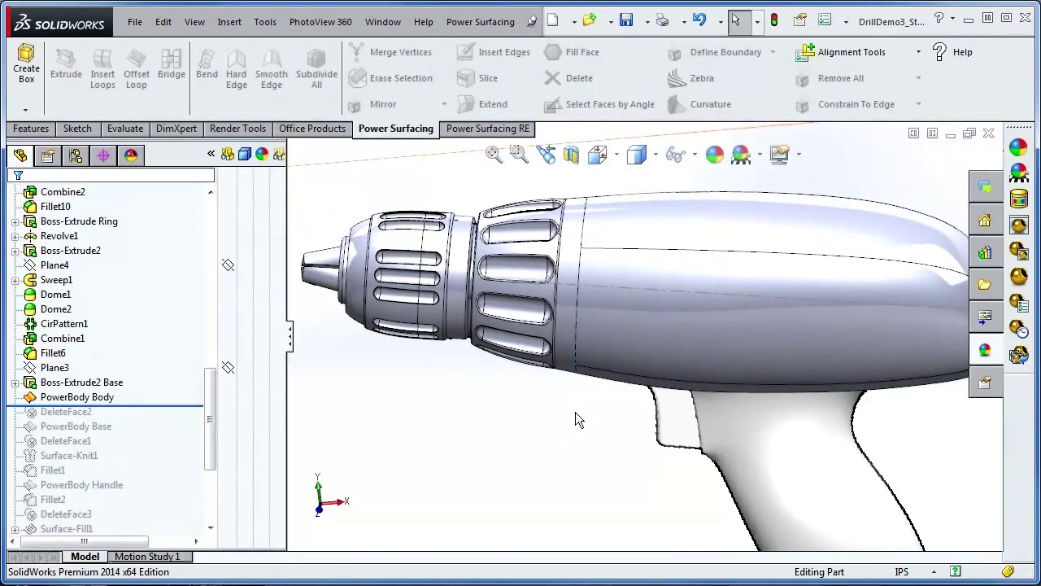
click(572, 360)
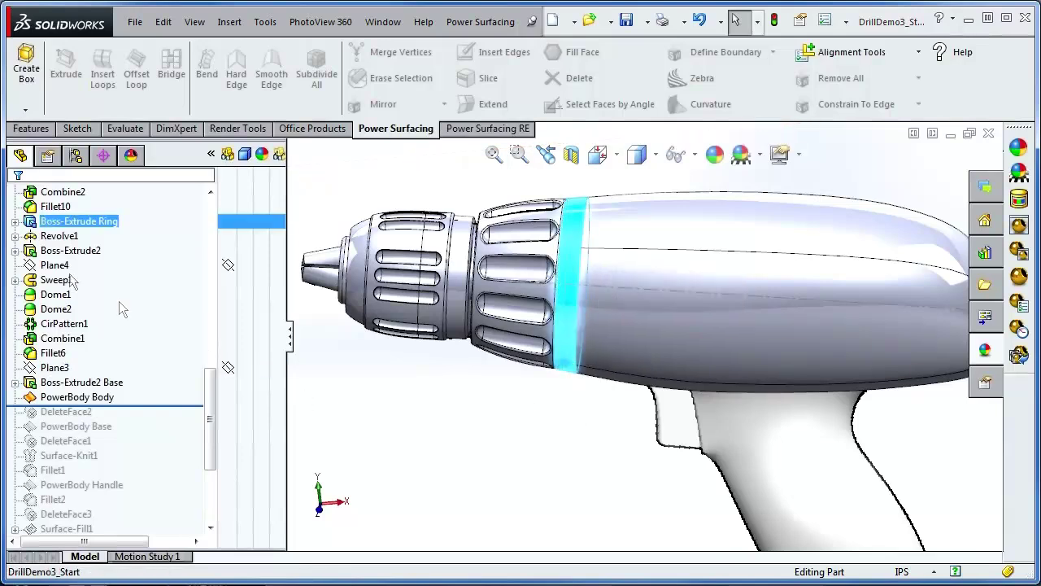
click(14, 222)
click(81, 236)
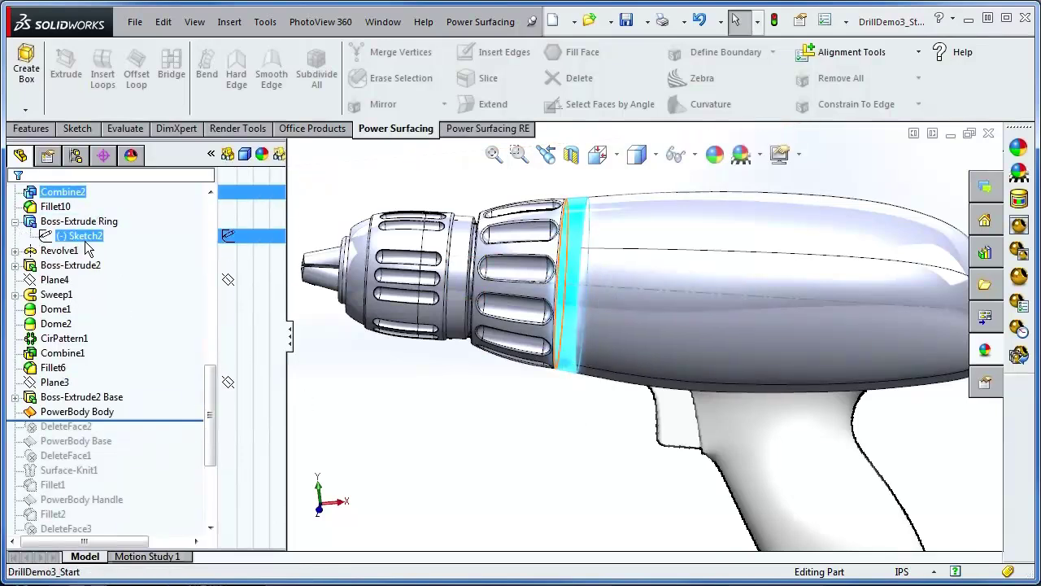
click(81, 236)
click(97, 189)
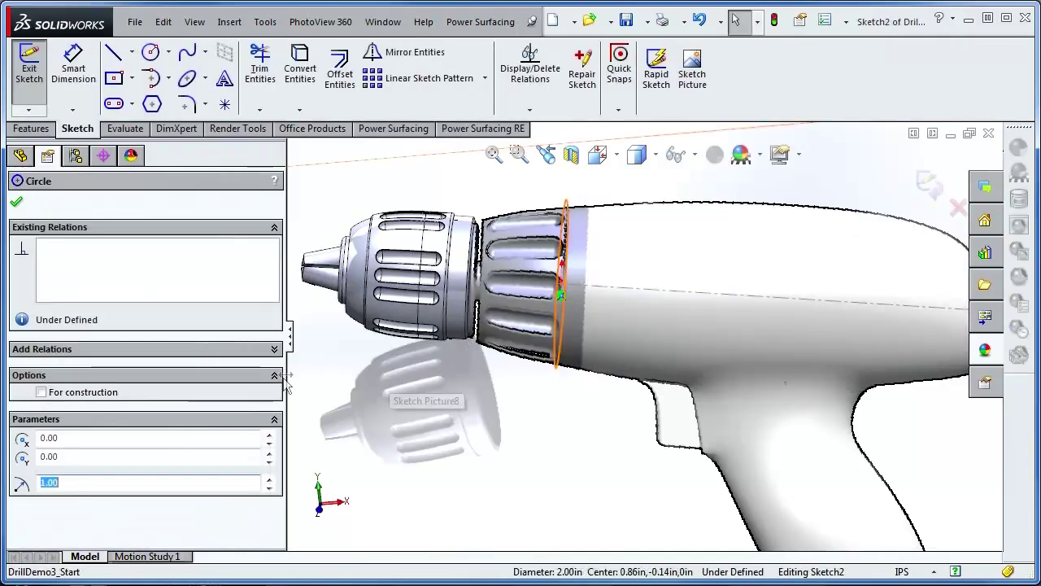
text(1.25)
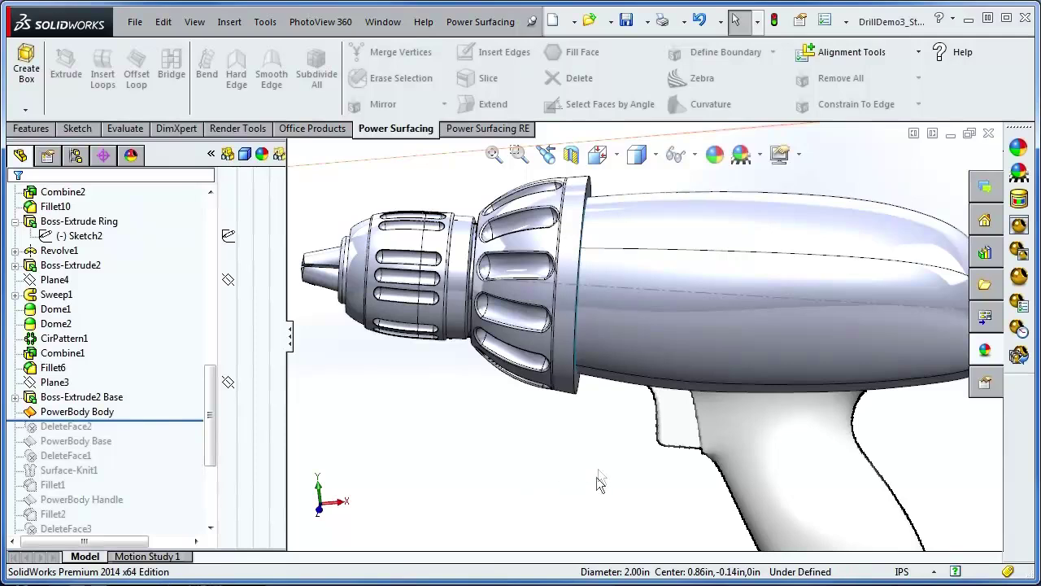
middle_drag(597, 481, 581, 465)
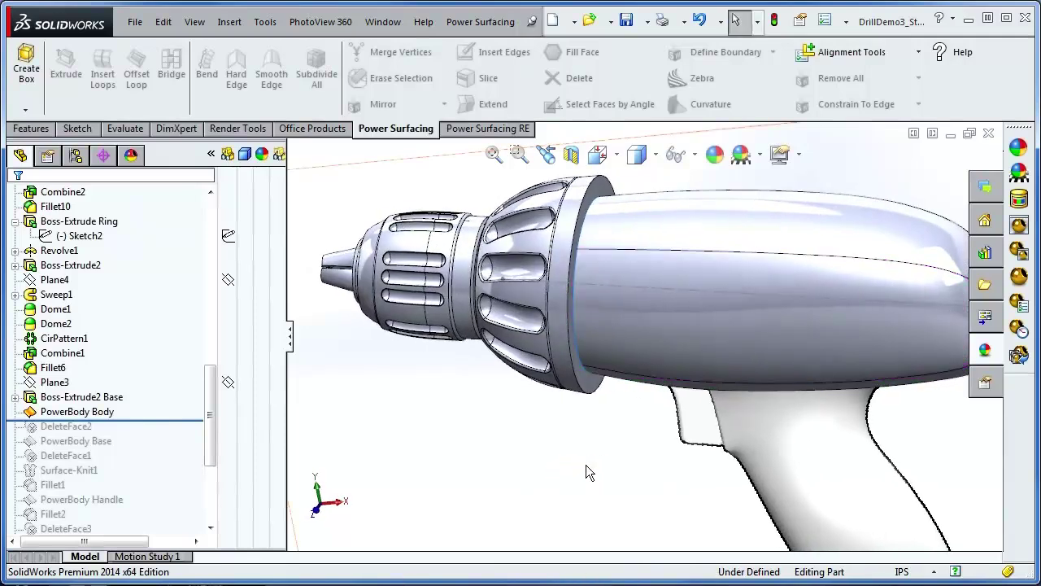
Step: Open PowerBody Body for editing, try Update Constraint against the enlarged ring, and back out of the change
click(668, 354)
ctrl+click(78, 398)
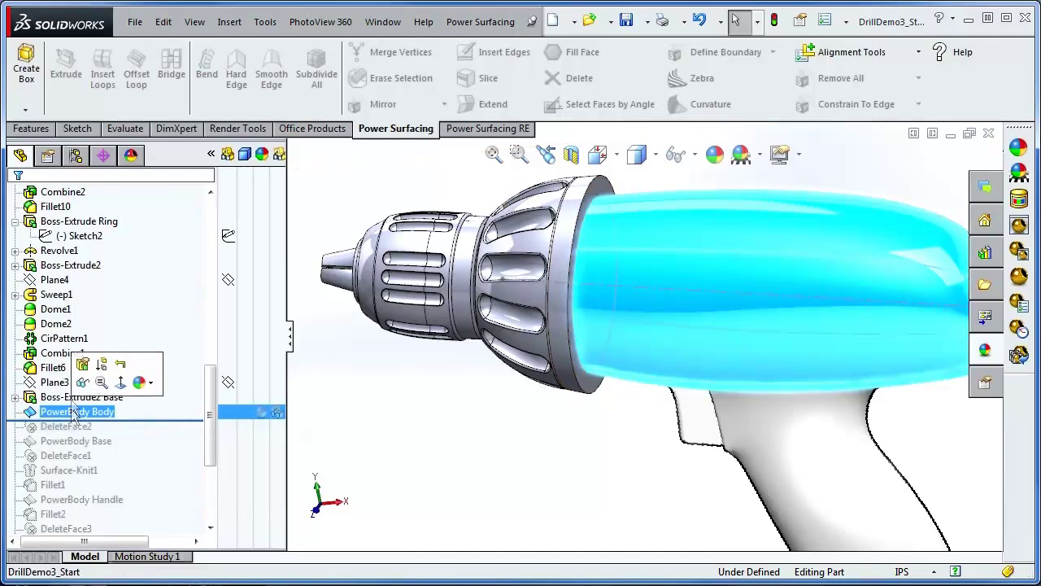
click(83, 366)
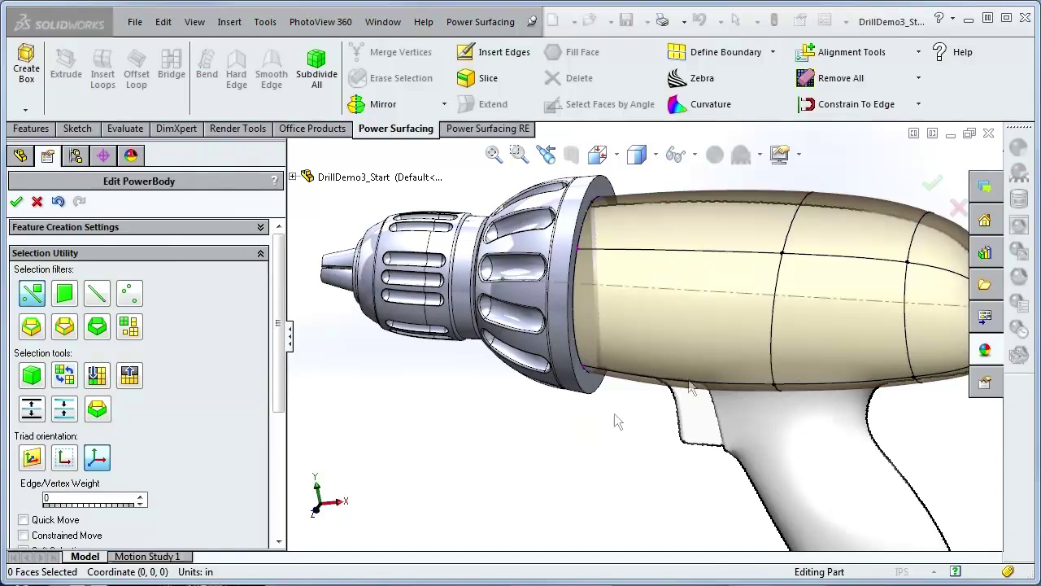
click(922, 107)
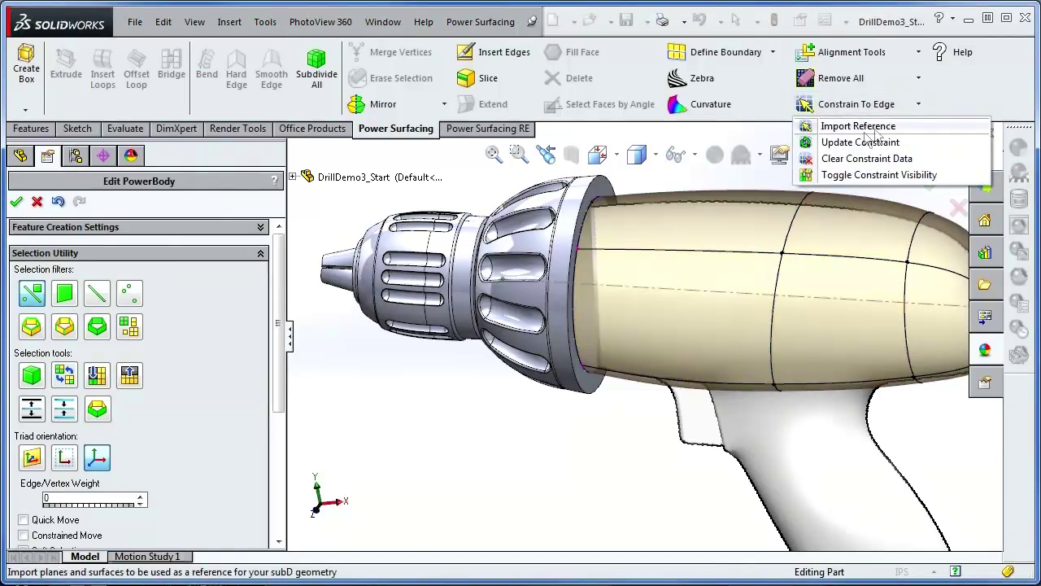
click(842, 144)
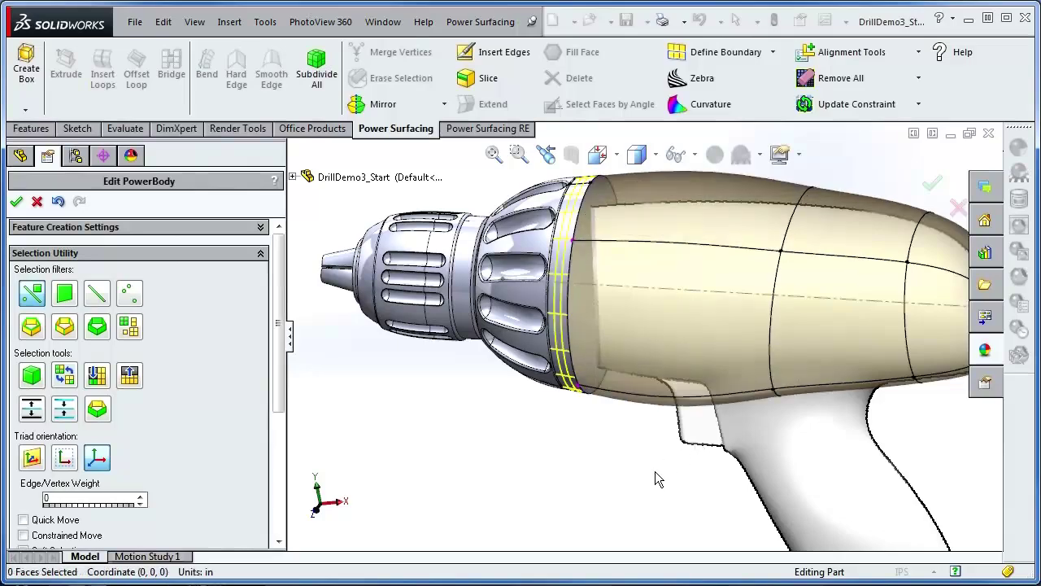
middle_drag(655, 471, 650, 400)
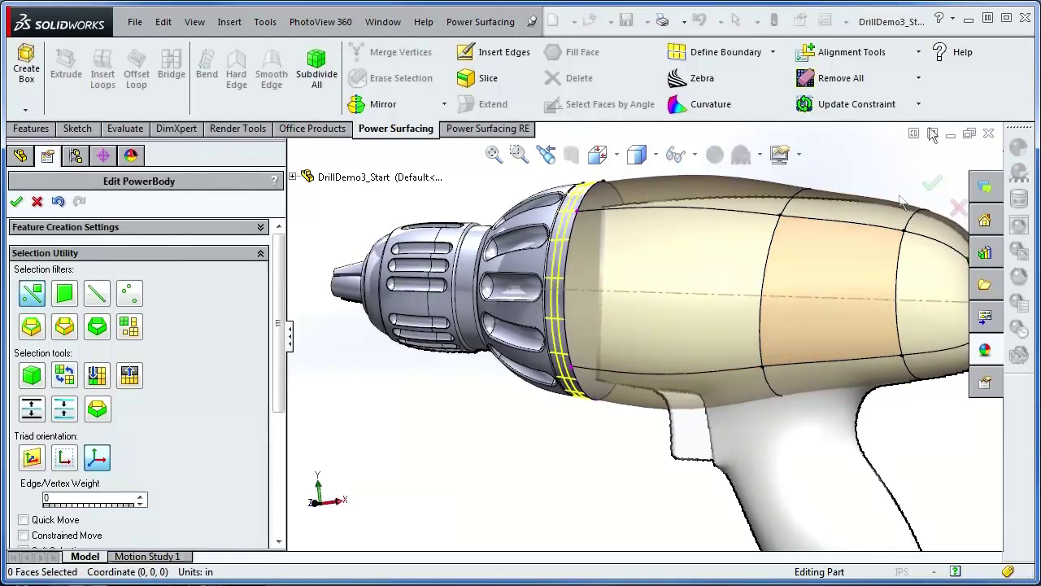
click(58, 202)
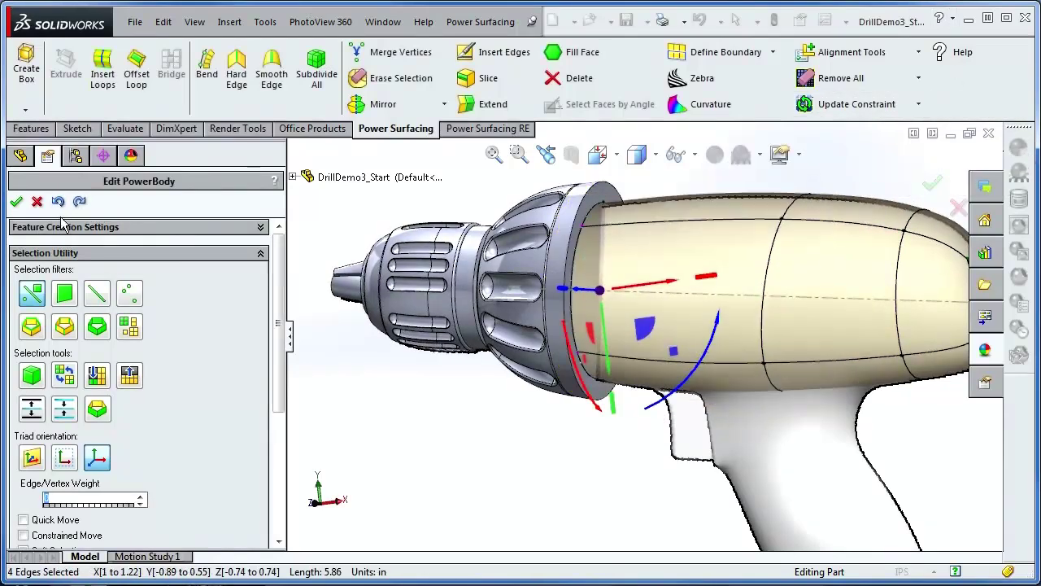
click(36, 201)
Step: Set the ring sketch's circle radius to 1 in and exit the sketch
click(79, 235)
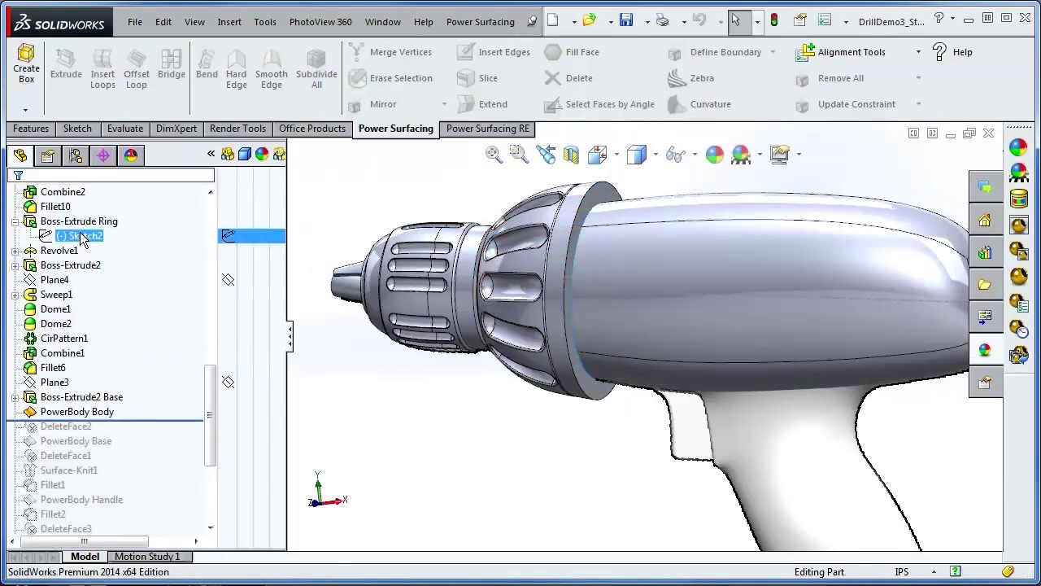
click(91, 192)
text(1)
key(Return)
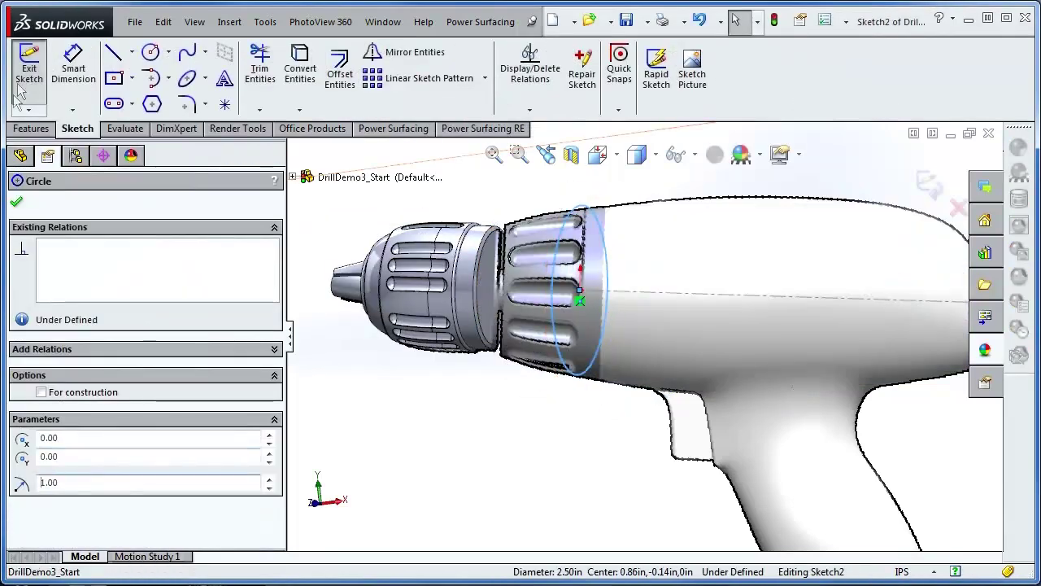
click(29, 71)
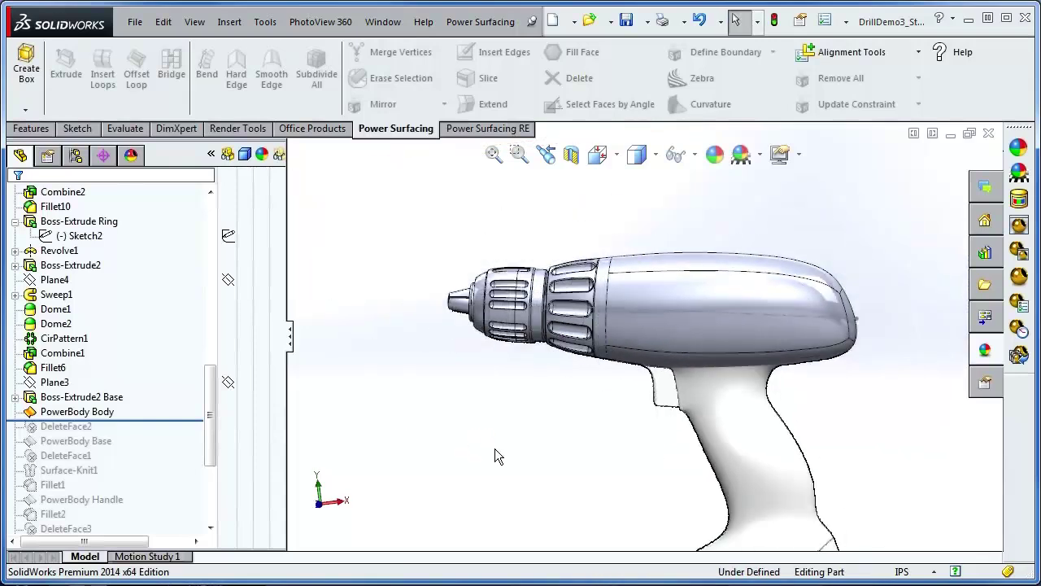
Step: Roll the feature history forward to include DeleteFace2 and PowerBody Base
middle_drag(518, 478, 515, 384)
scroll(502, 386, up, 1)
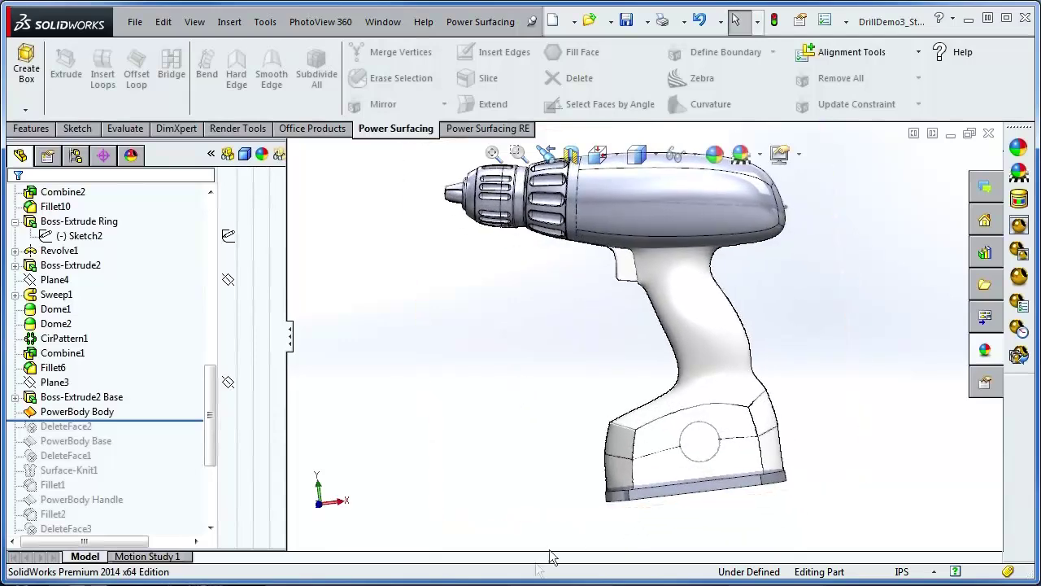
drag(213, 413, 213, 433)
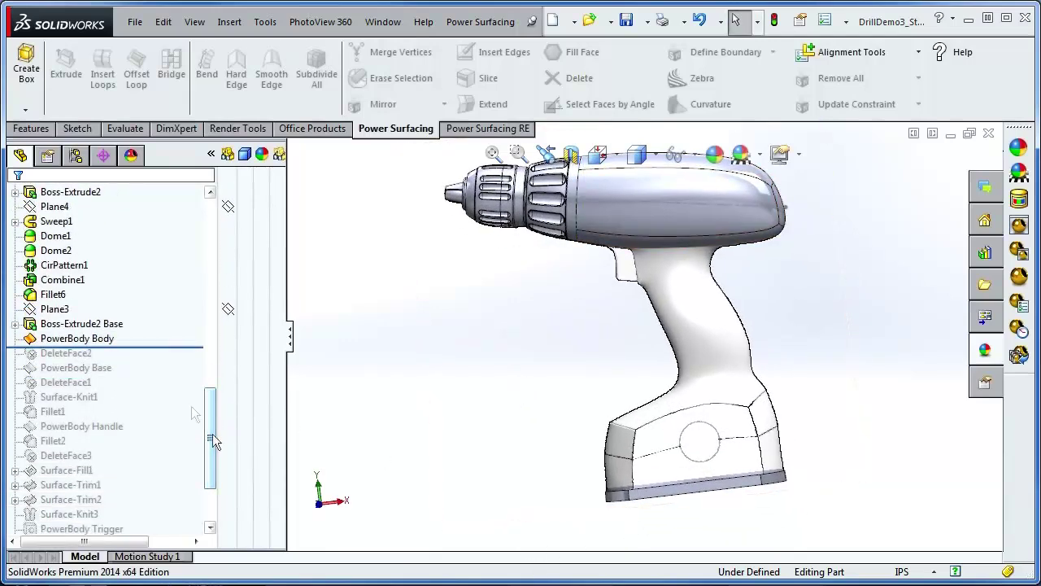
drag(146, 347, 146, 375)
mouse_move(687, 528)
middle_down()
mouse_move(746, 528)
mouse_move(707, 507)
mouse_move(677, 520)
middle_up()
Step: Open PowerBody Base and examine how its lower edge loop is constrained to the base extrusion, discarding the edit
click(107, 364)
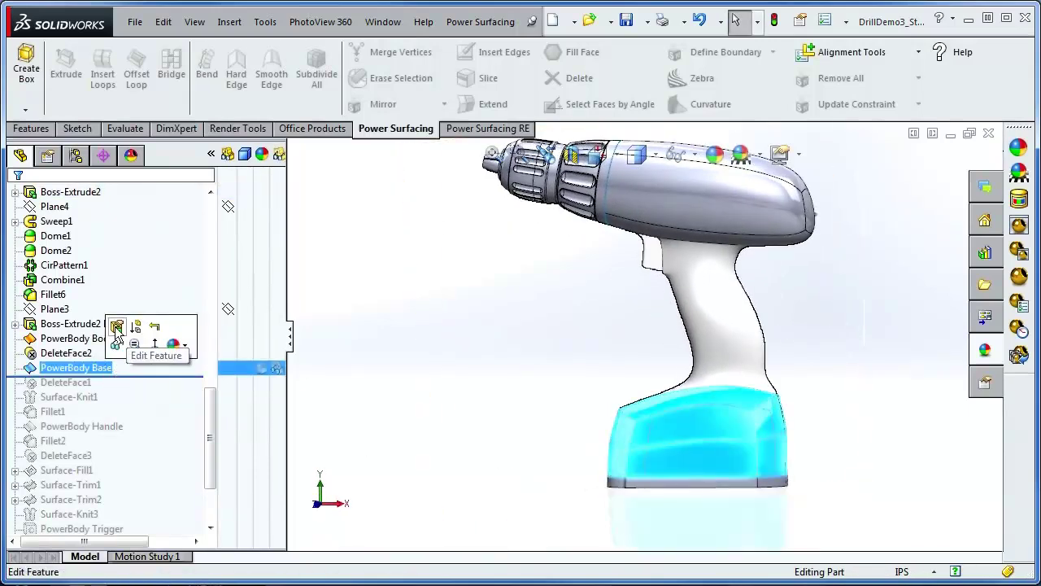
click(116, 326)
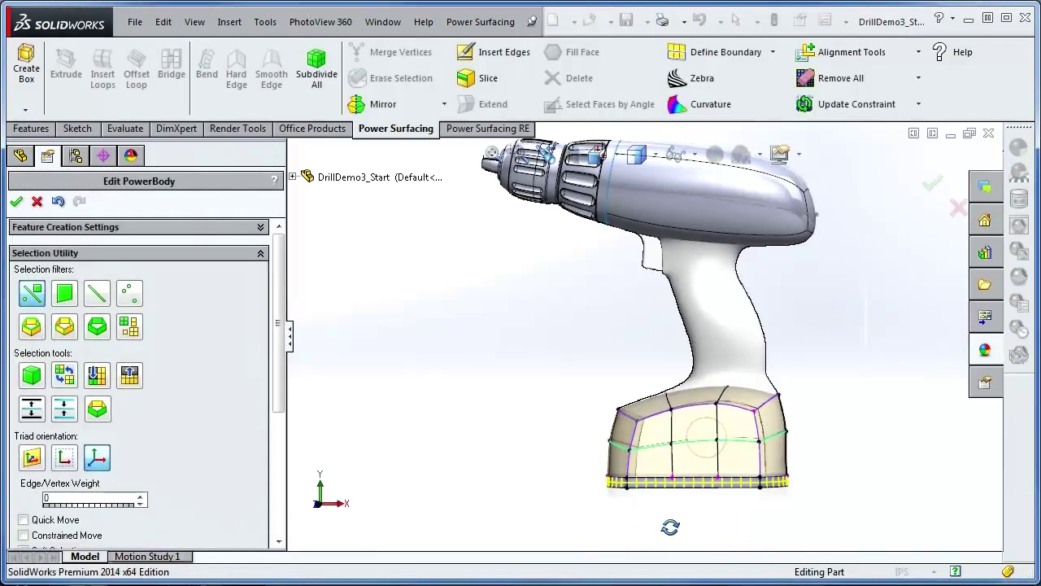
mouse_move(671, 527)
middle_down()
mouse_move(724, 523)
mouse_move(676, 521)
middle_up()
scroll(666, 496, down, 5)
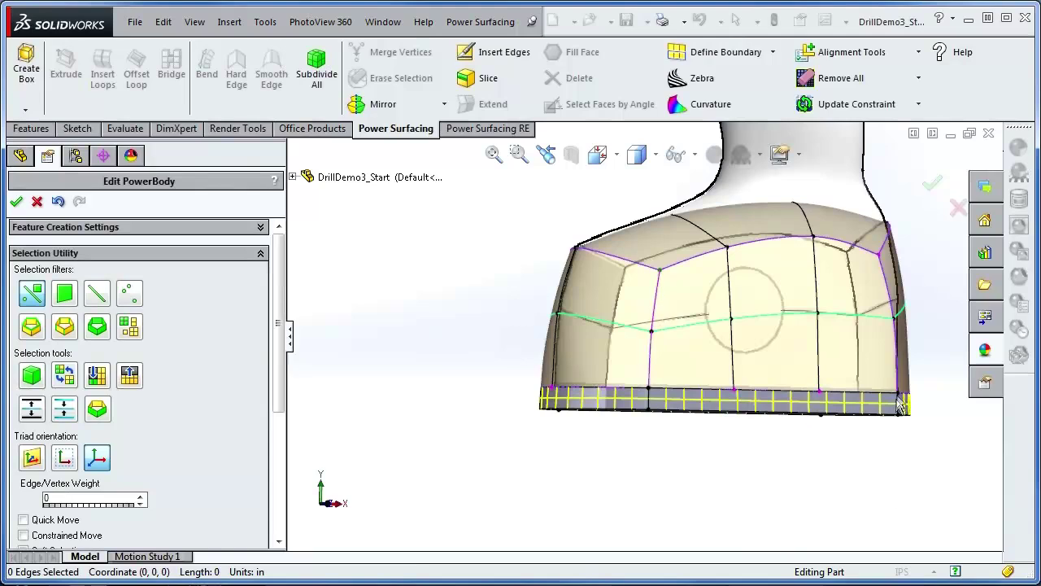
middle_drag(899, 327, 898, 416)
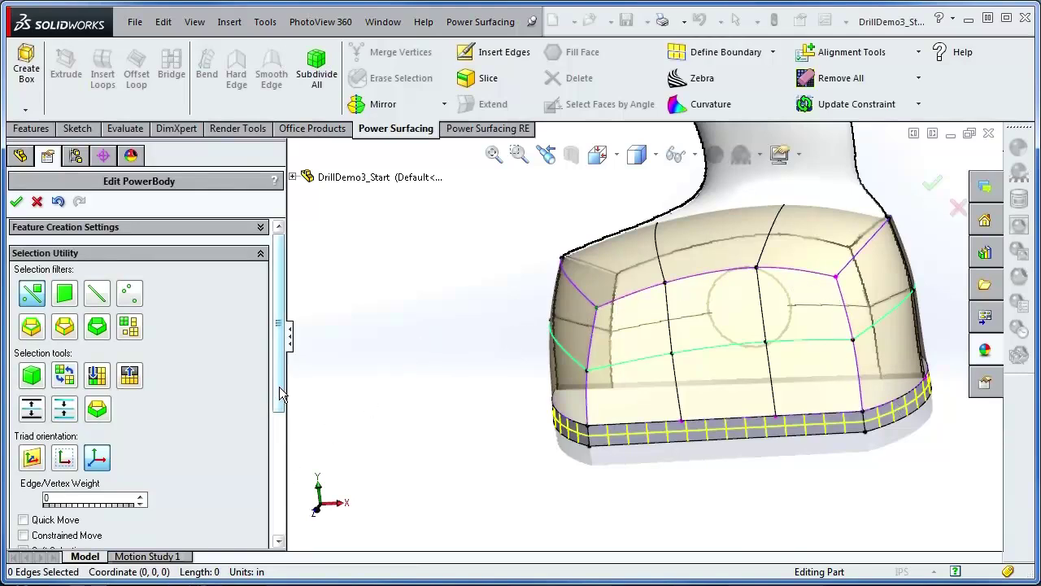
drag(279, 386, 281, 431)
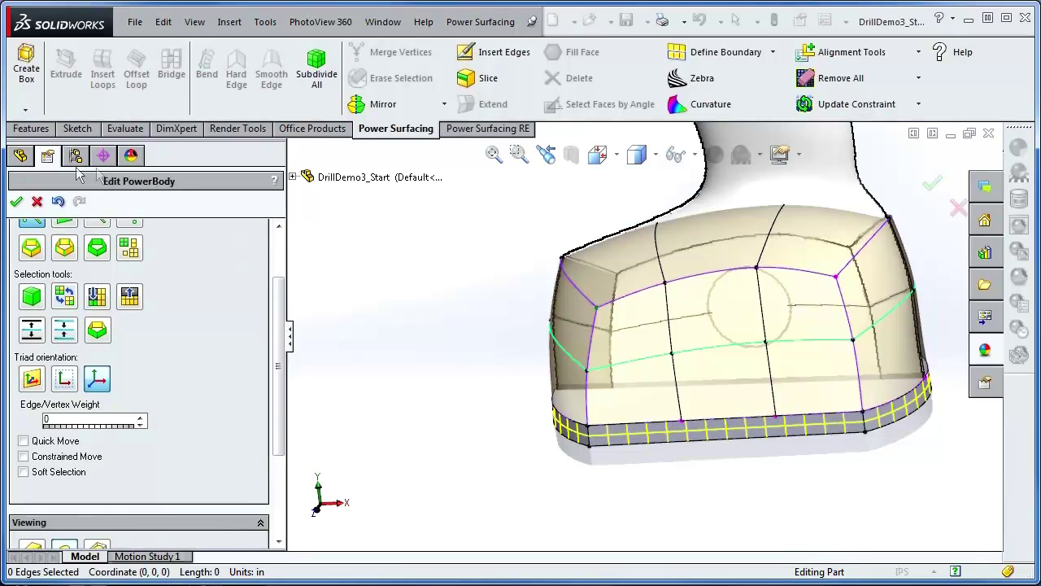
click(38, 202)
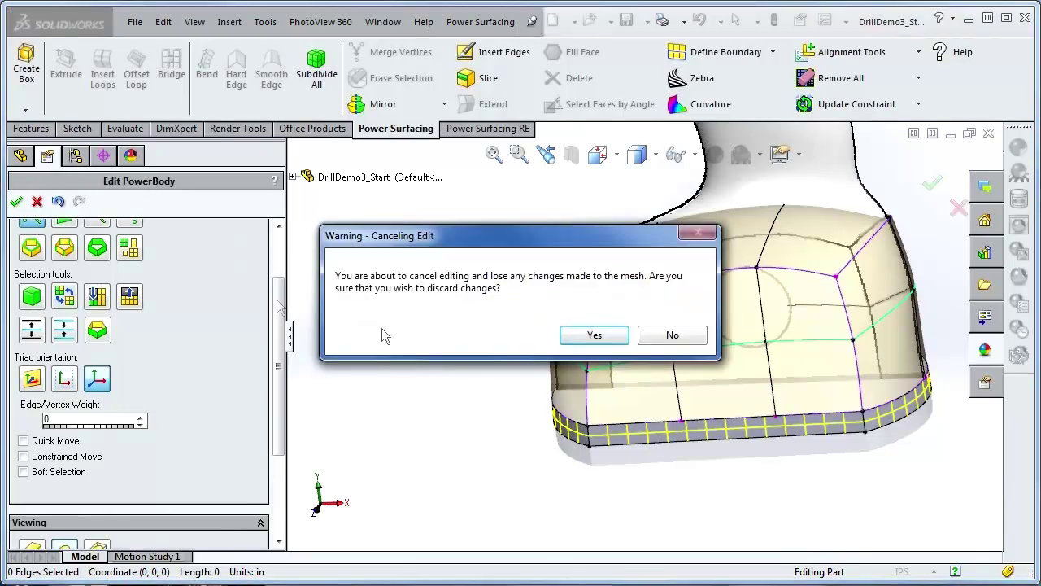
click(594, 337)
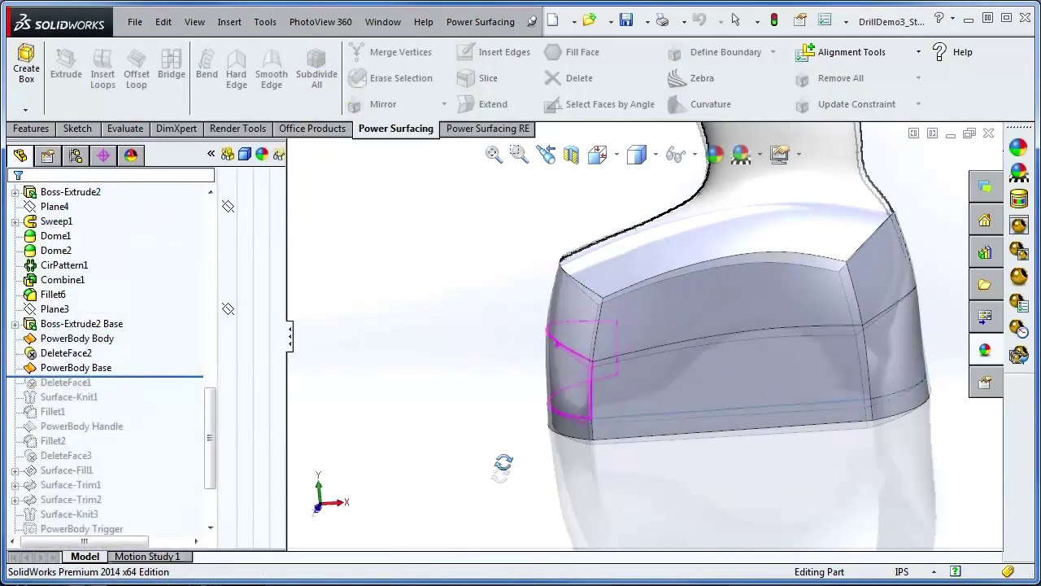
Step: Roll the feature history forward to include DeleteFace1, Surface-Knit1, Fillet1 and PowerBody Handle
scroll(785, 308, up, 6)
ctrl+middle_drag(765, 305, 757, 416)
scroll(755, 415, down, 3)
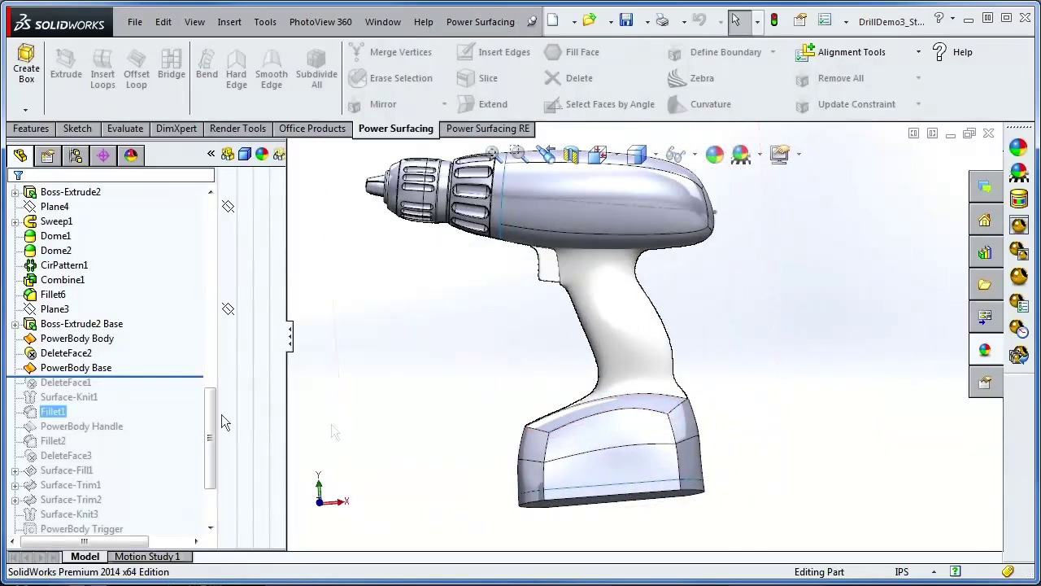
drag(193, 377, 189, 431)
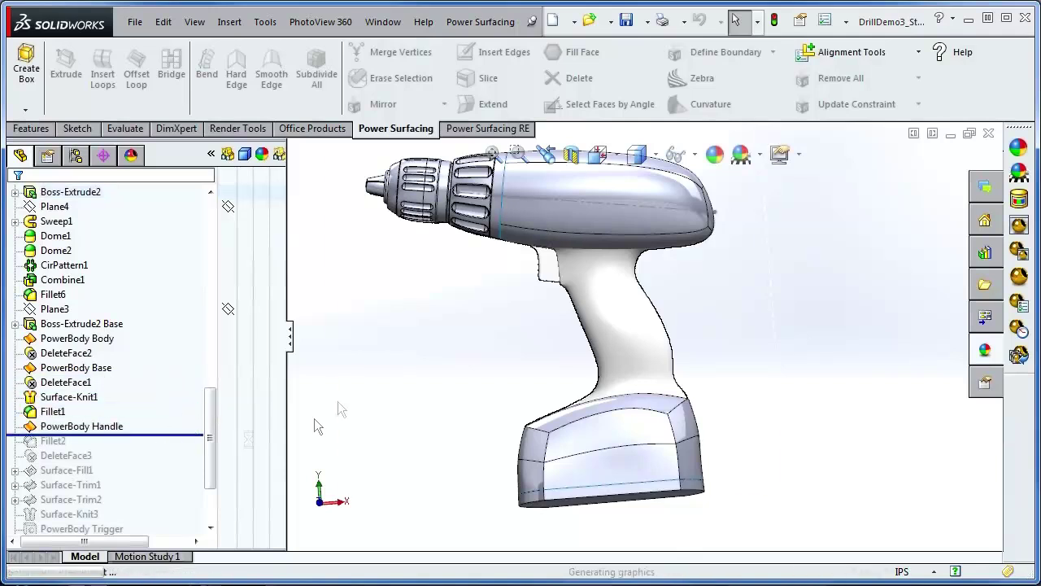
Step: Open PowerBody Handle for editing, slide a rear edge of its upper boundary loop along the drill body surface, and undo the move
click(651, 331)
click(681, 253)
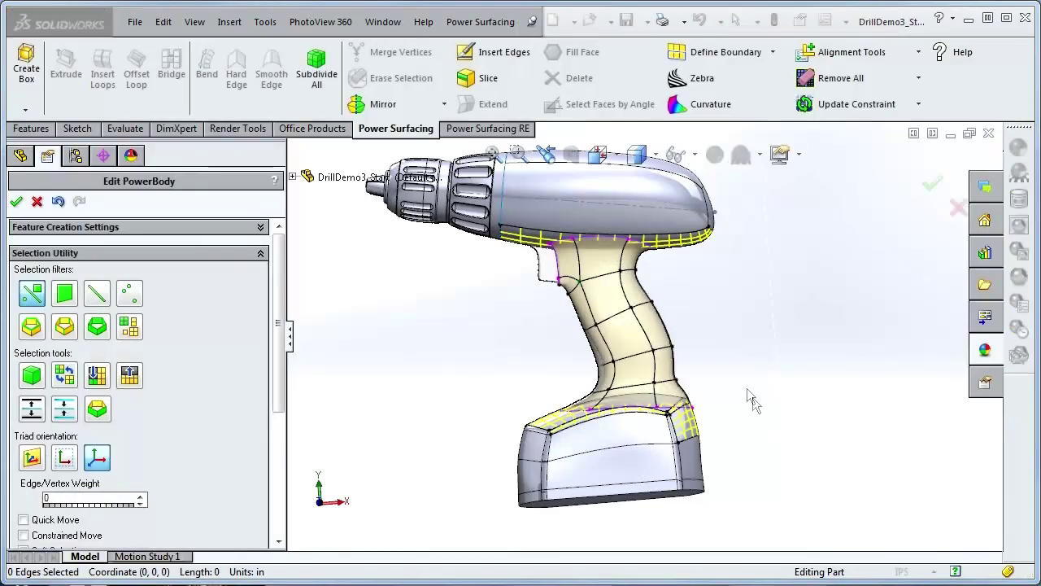
middle_drag(716, 339, 713, 262)
scroll(697, 267, down, 5)
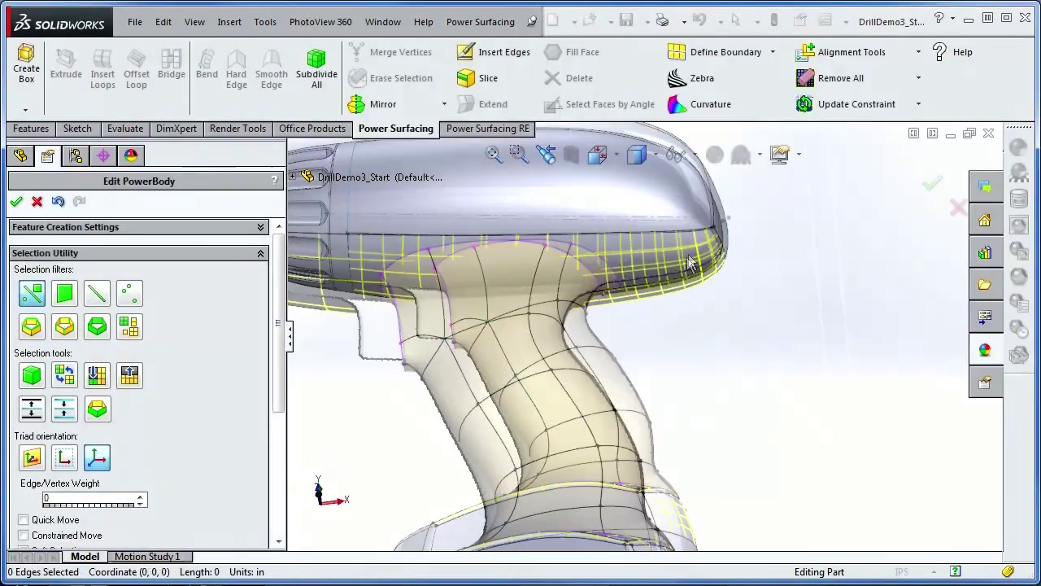
ctrl+middle_drag(621, 368, 729, 373)
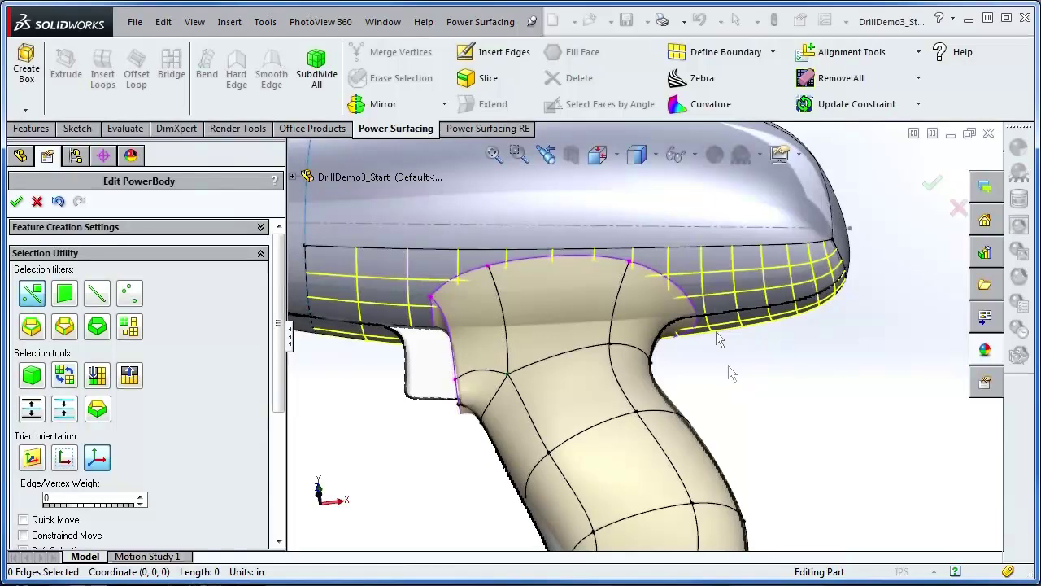
click(663, 279)
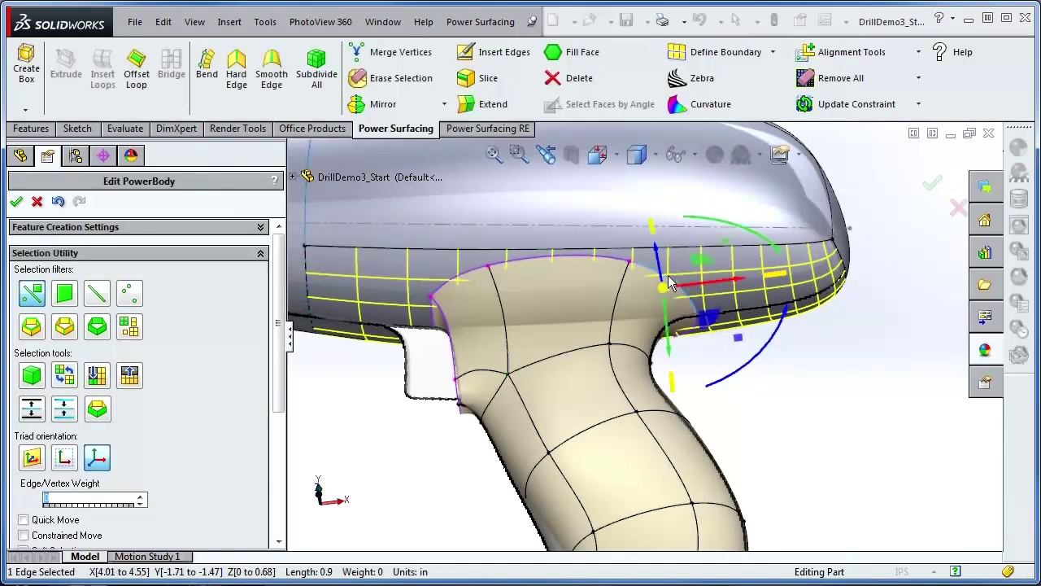
mouse_move(713, 259)
mouse_down()
mouse_move(721, 264)
mouse_move(696, 265)
mouse_up()
click(57, 202)
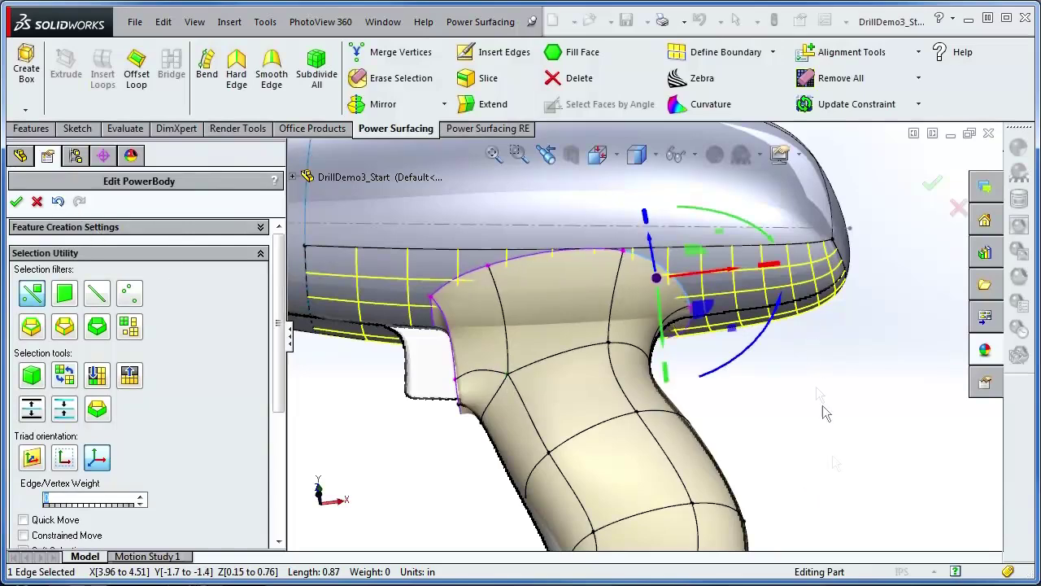
Step: Move the rear vertex of the handle's lower boundary loop along the base surface to about X 5.17, Y -5.57 in
ctrl+middle_drag(832, 457, 771, 419)
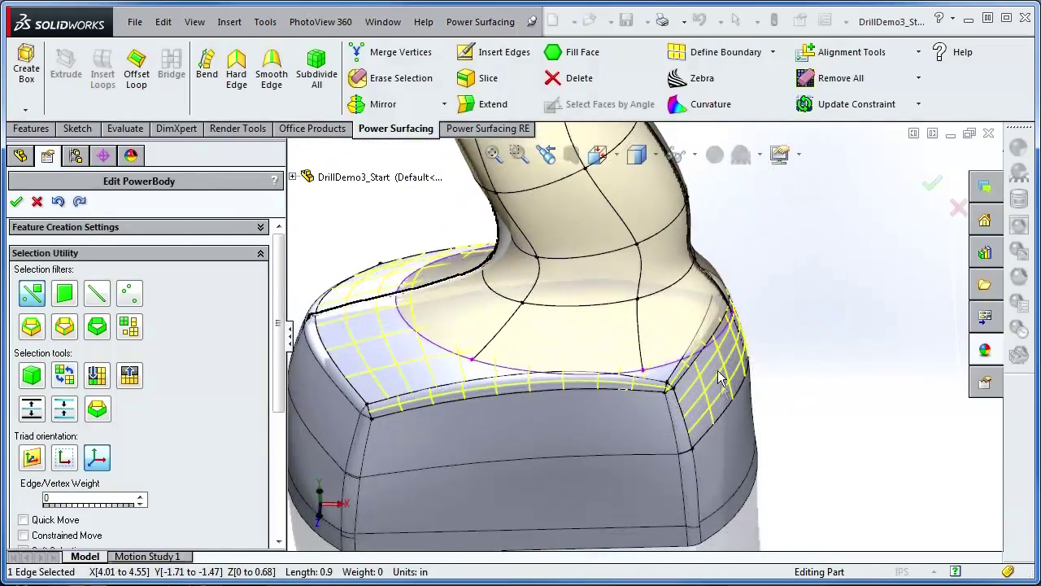
middle_drag(720, 378, 681, 365)
right_click(799, 425)
click(893, 405)
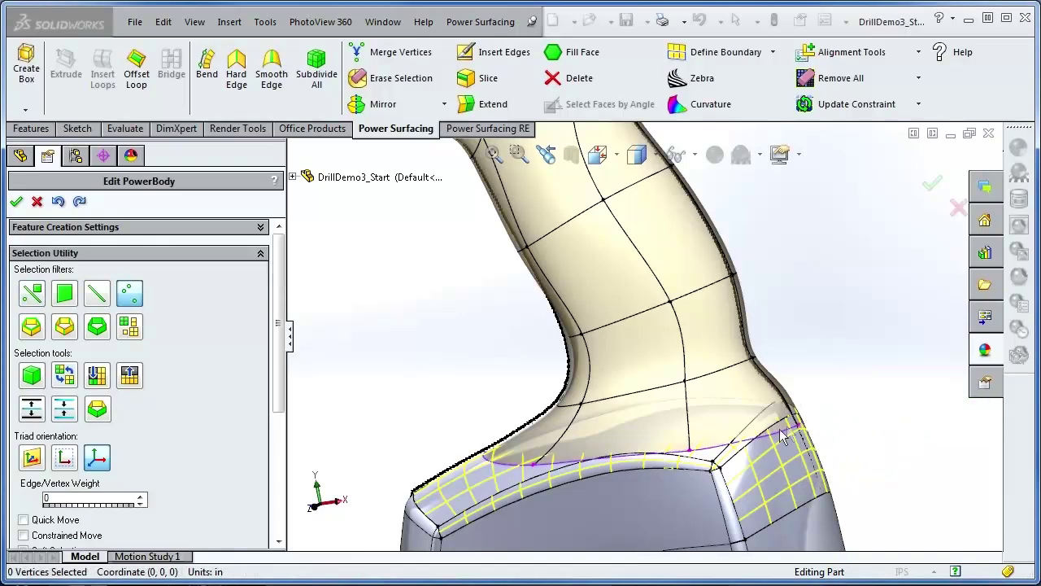
click(794, 411)
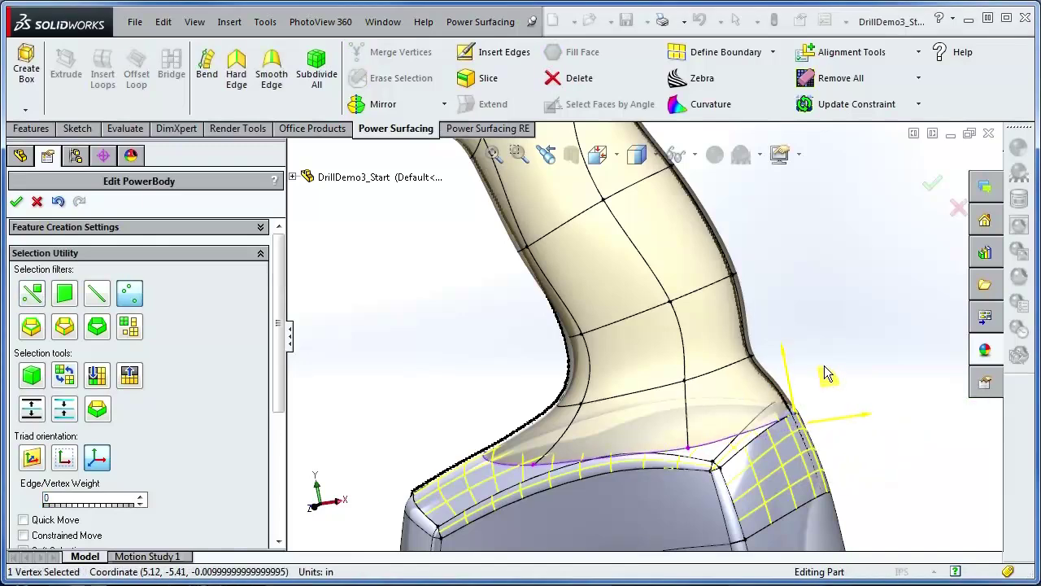
drag(826, 372, 823, 370)
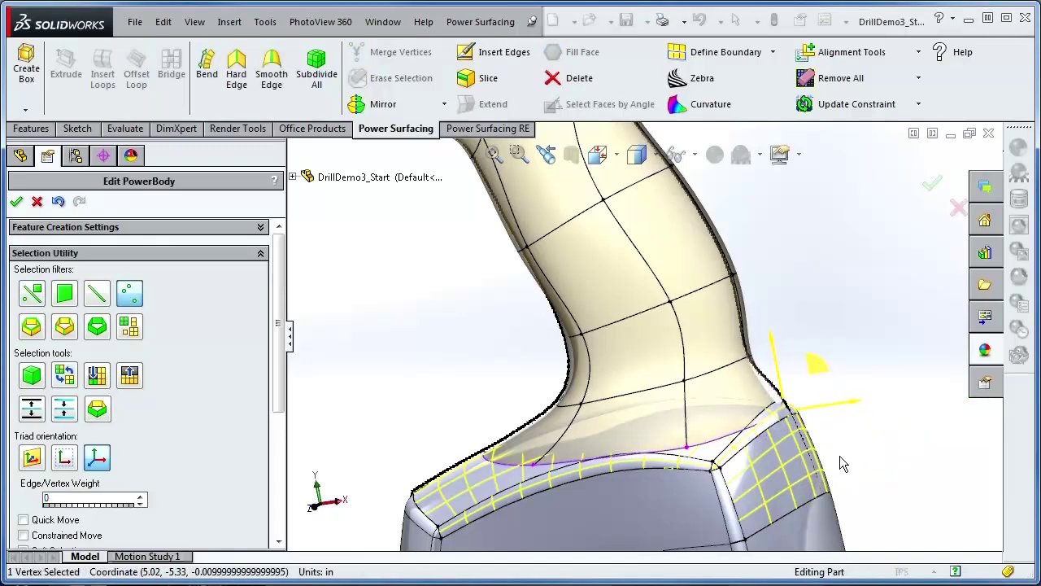
middle_drag(866, 445, 832, 419)
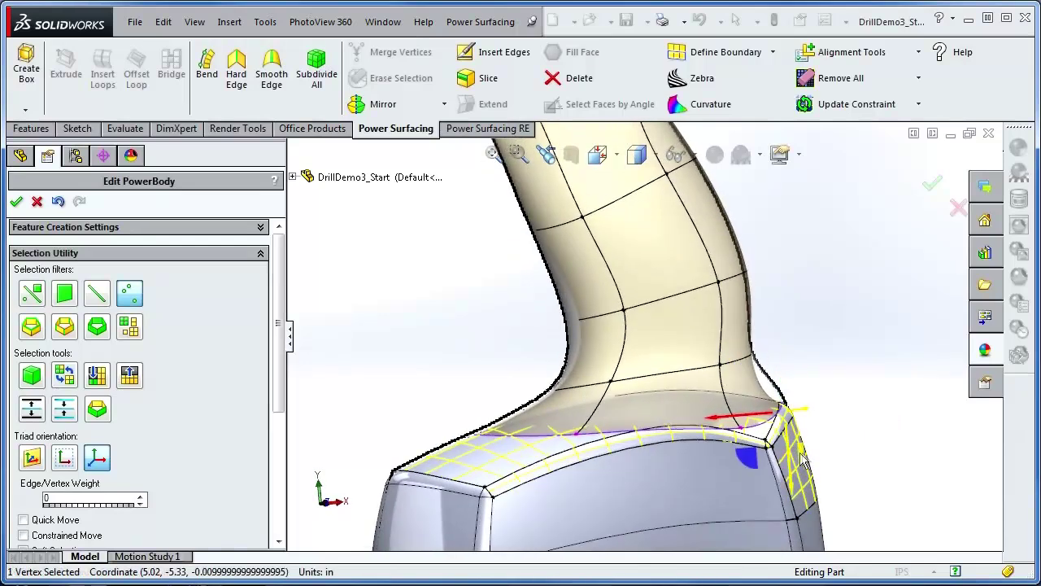
mouse_move(746, 460)
mouse_down()
mouse_move(769, 467)
mouse_move(751, 470)
mouse_up()
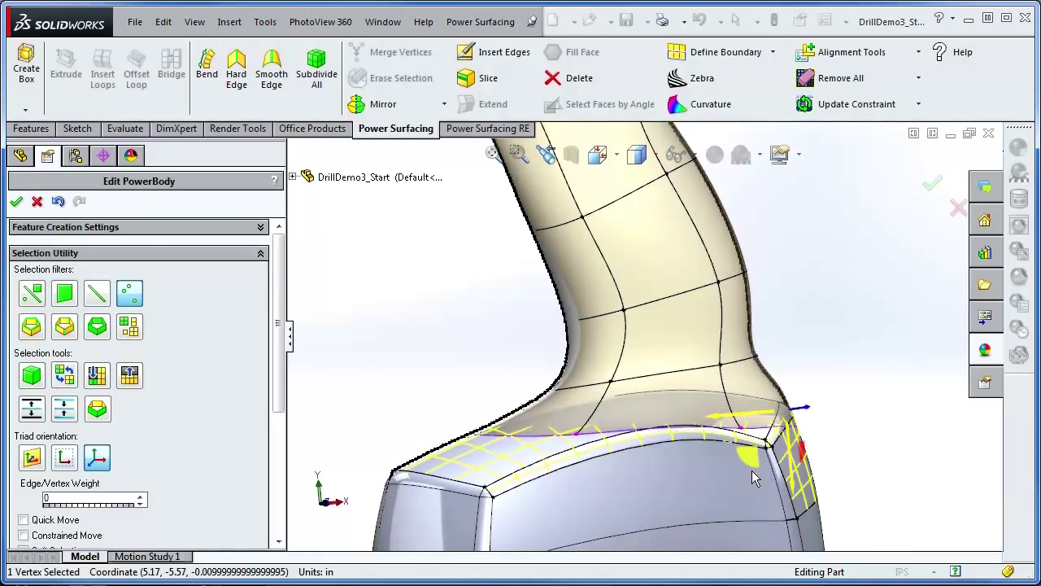
mouse_move(752, 470)
middle_down()
mouse_move(727, 466)
mouse_move(736, 464)
middle_up()
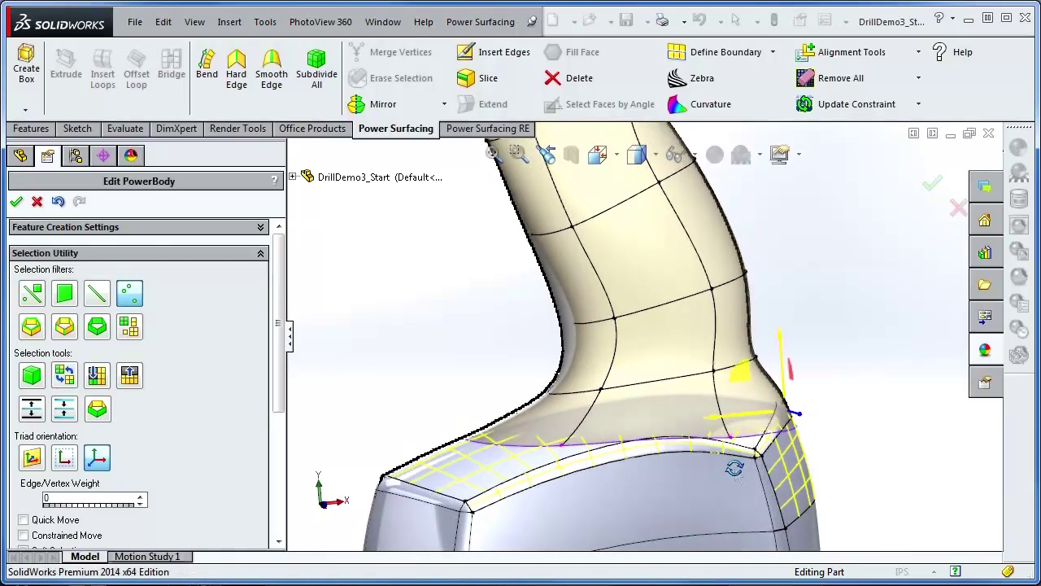
Step: Try Override Tangency on the handle's lower face loop with an angle of -20°, reset it to 0° and cancel
right_click(828, 327)
click(868, 305)
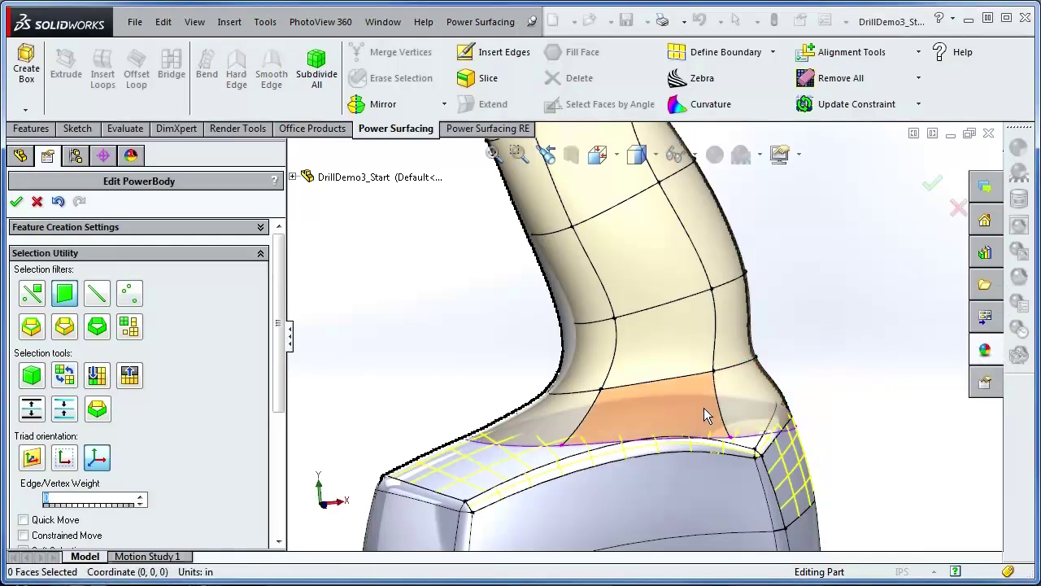
double_click(714, 408)
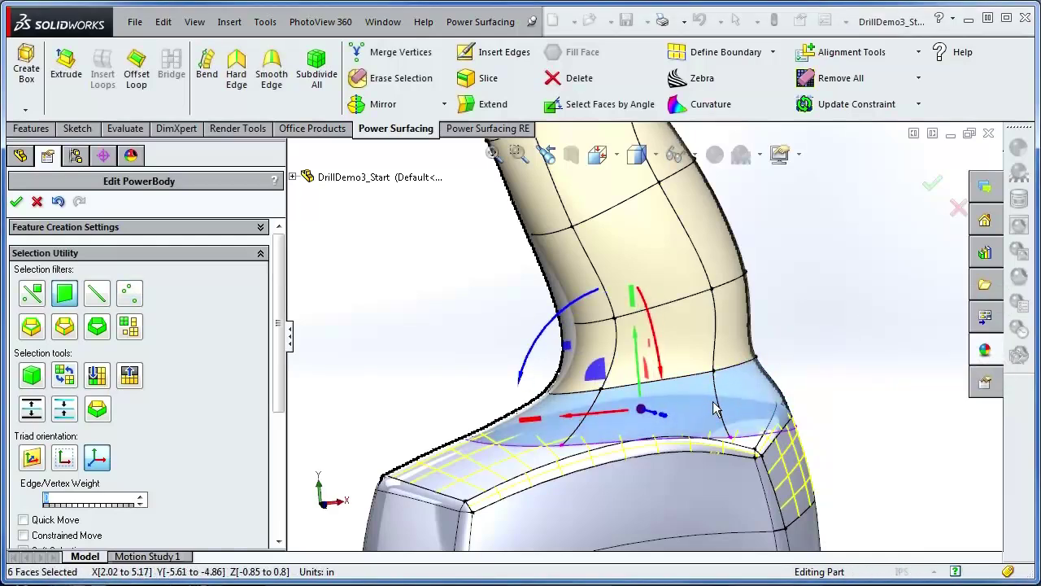
click(918, 103)
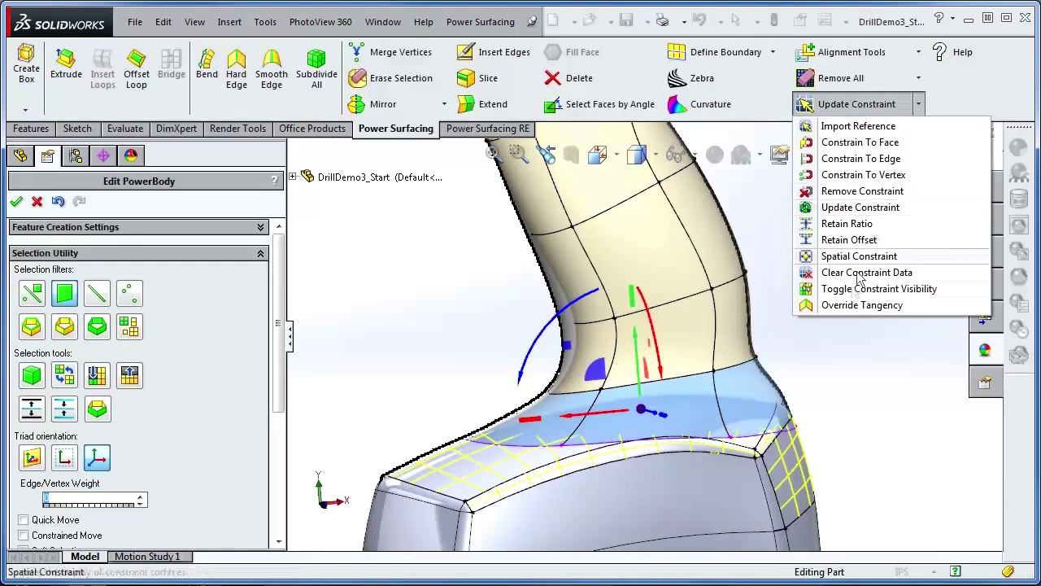
click(851, 306)
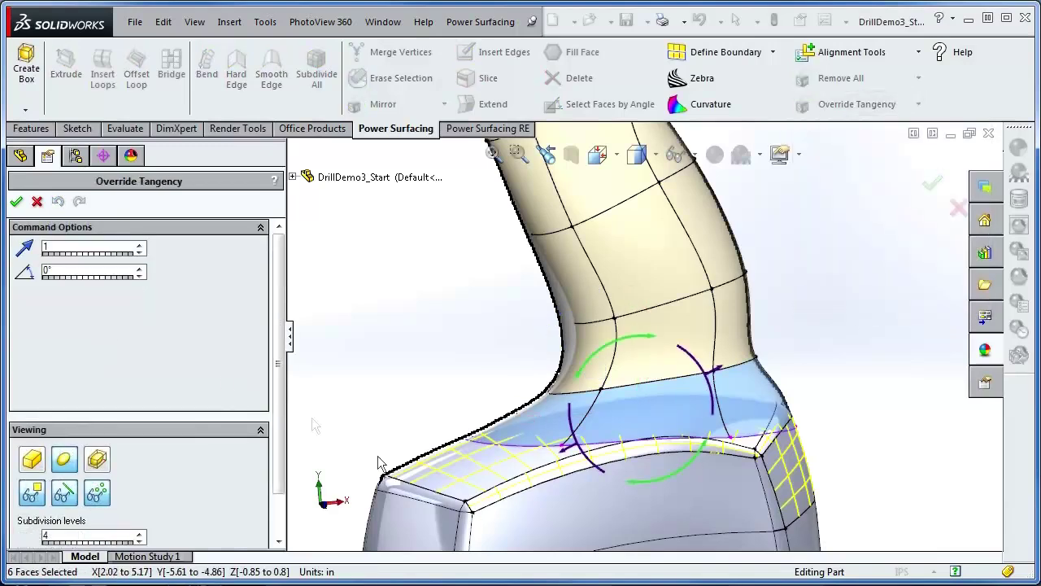
drag(72, 278, 55, 279)
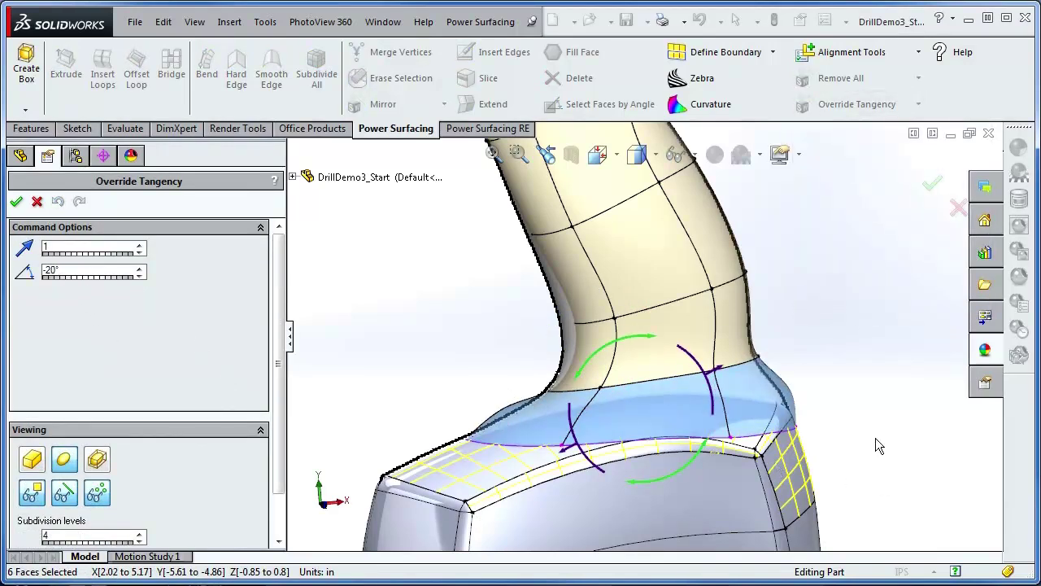
middle_drag(875, 438, 846, 429)
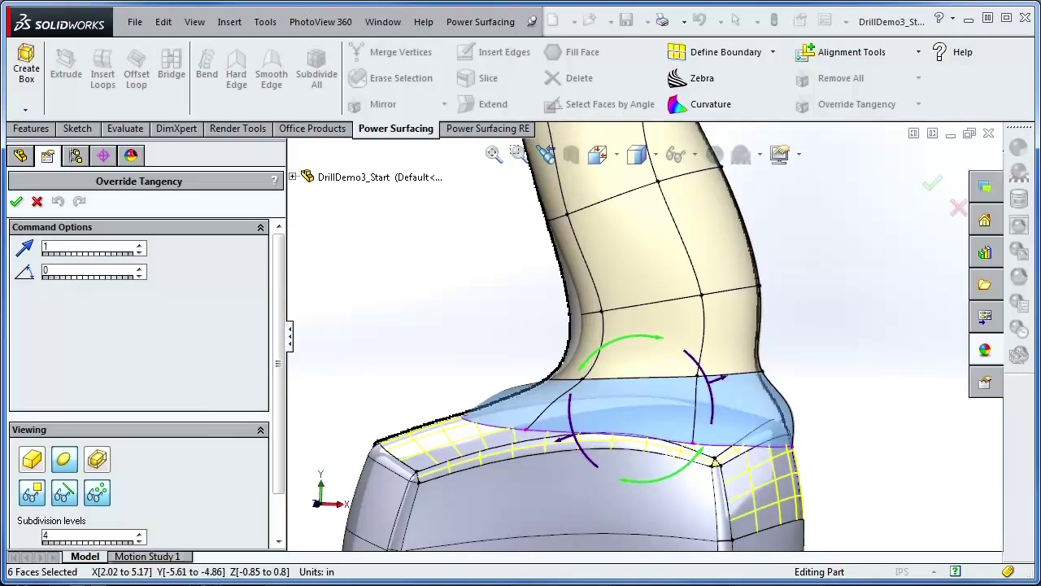
key(Return)
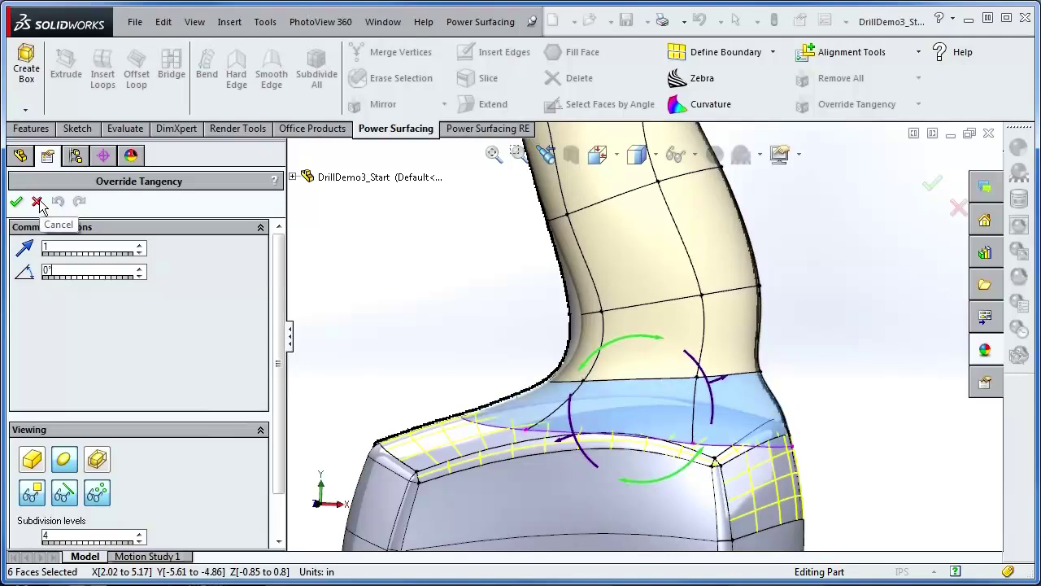
click(39, 200)
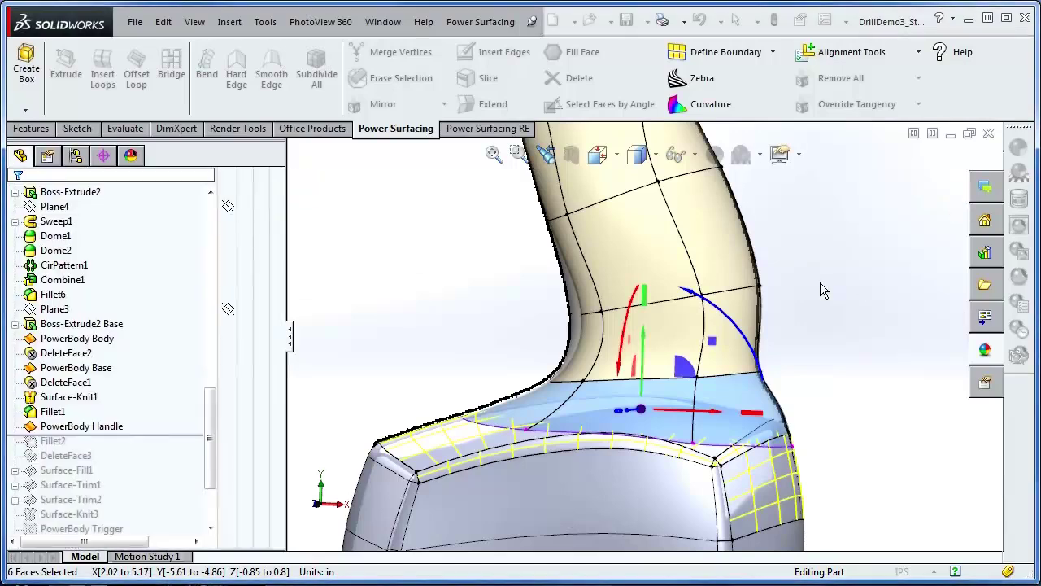
Step: Clear the face selection and discard the PowerBody Handle edit
scroll(819, 283, up, 3)
ctrl+middle_drag(819, 283, 815, 361)
click(814, 364)
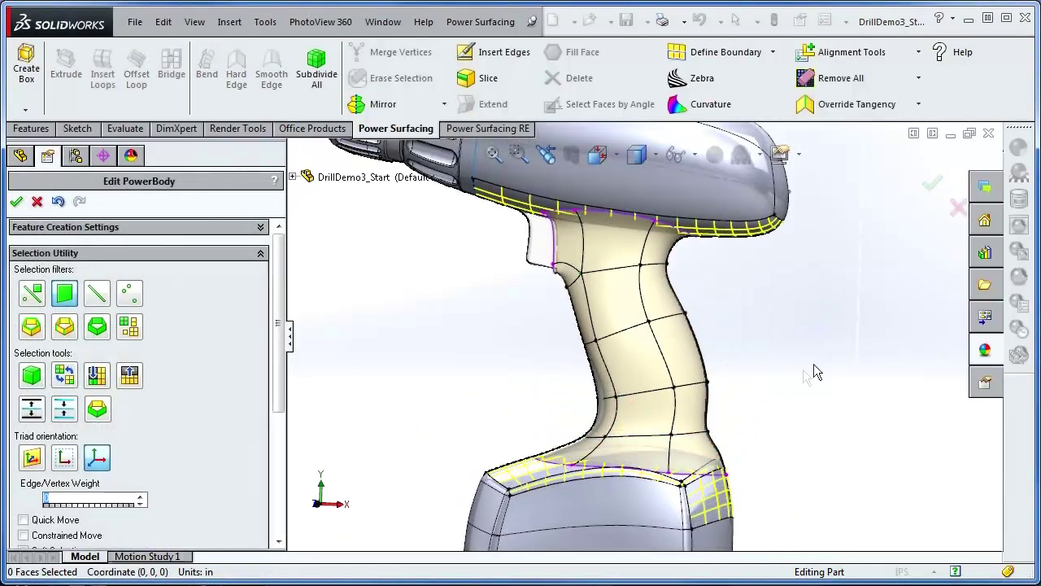
click(36, 201)
click(595, 337)
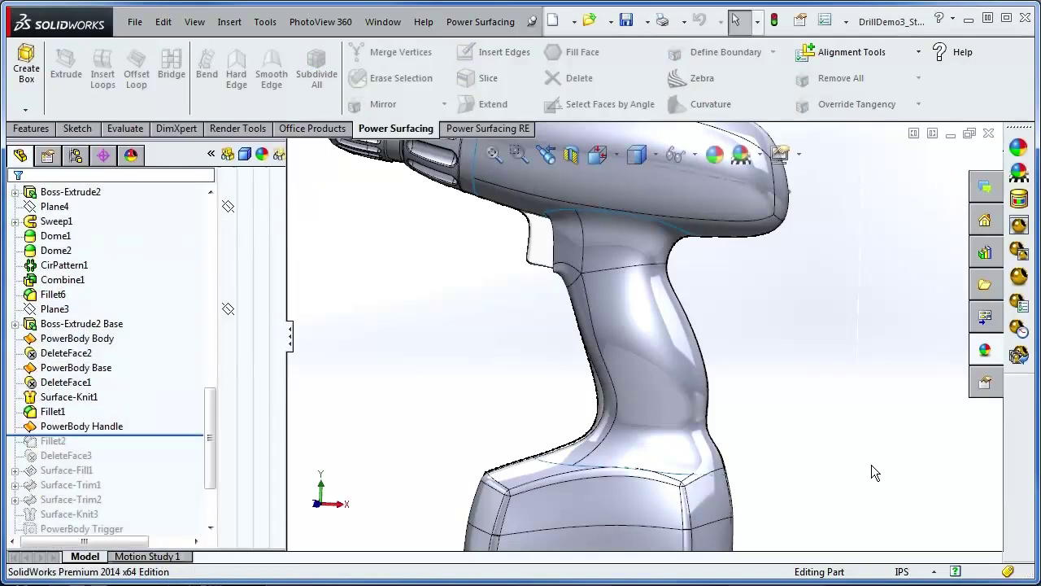
Step: Roll the feature history forward from Fillet2 through Surface-Knit3, PowerBody Trigger and Fillet11
drag(144, 435, 142, 508)
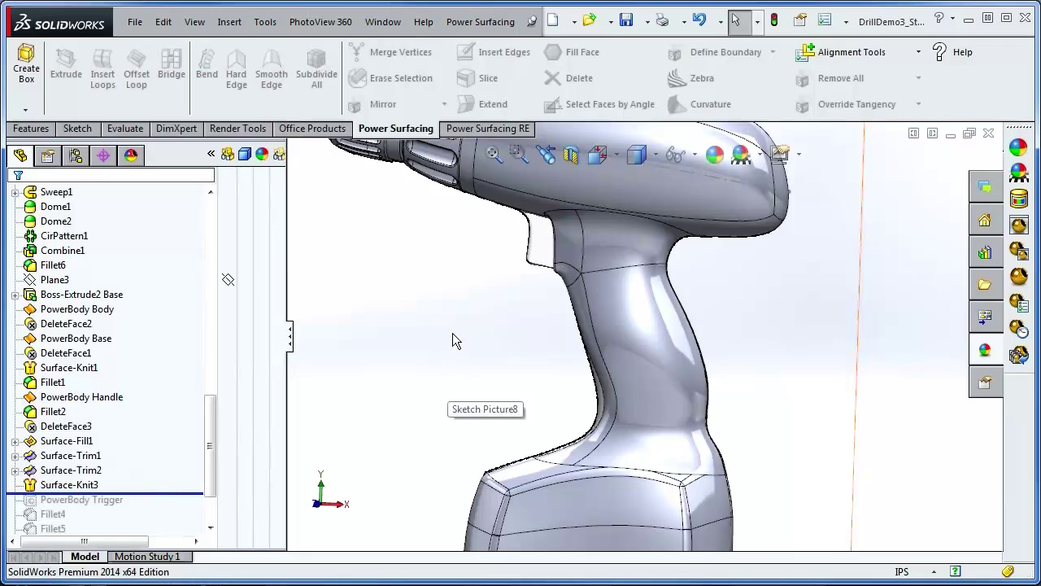
scroll(195, 399, down, 2)
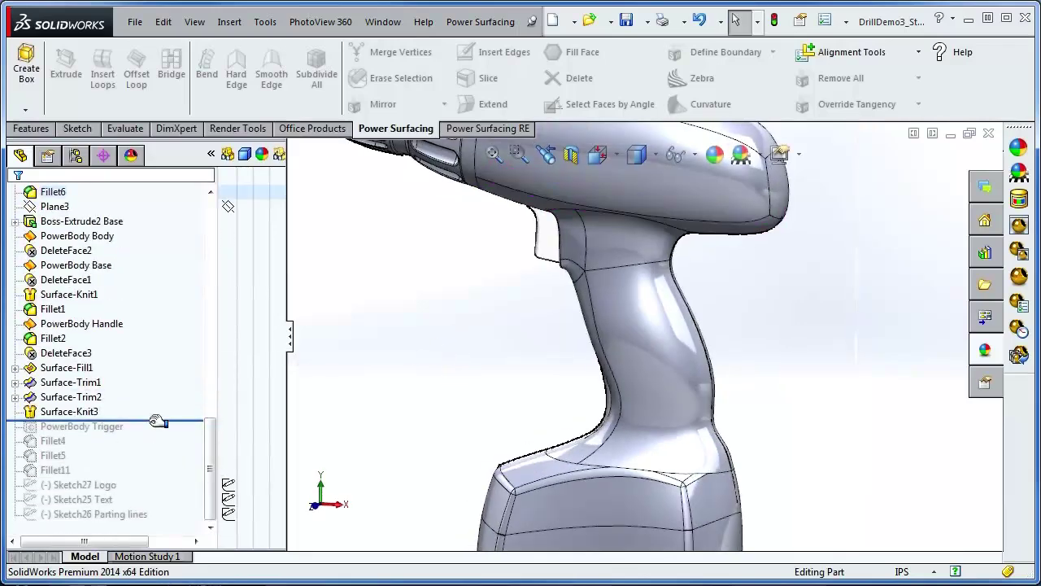
drag(157, 421, 159, 477)
middle_drag(513, 374, 543, 351)
scroll(544, 347, up, 2)
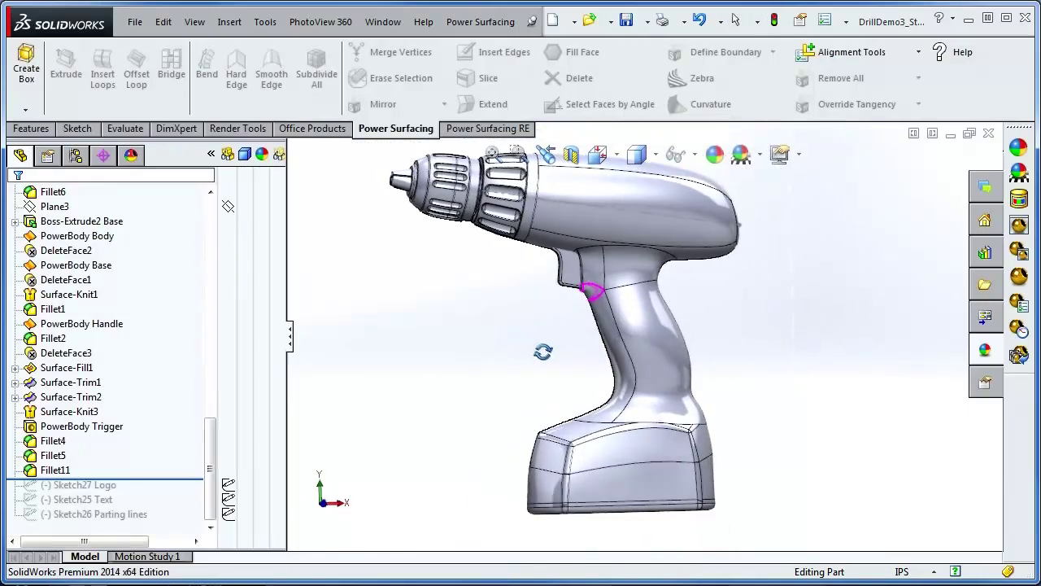
Step: Find PowerBody Handle in the feature history and reopen it for editing
scroll(246, 409, up, 15)
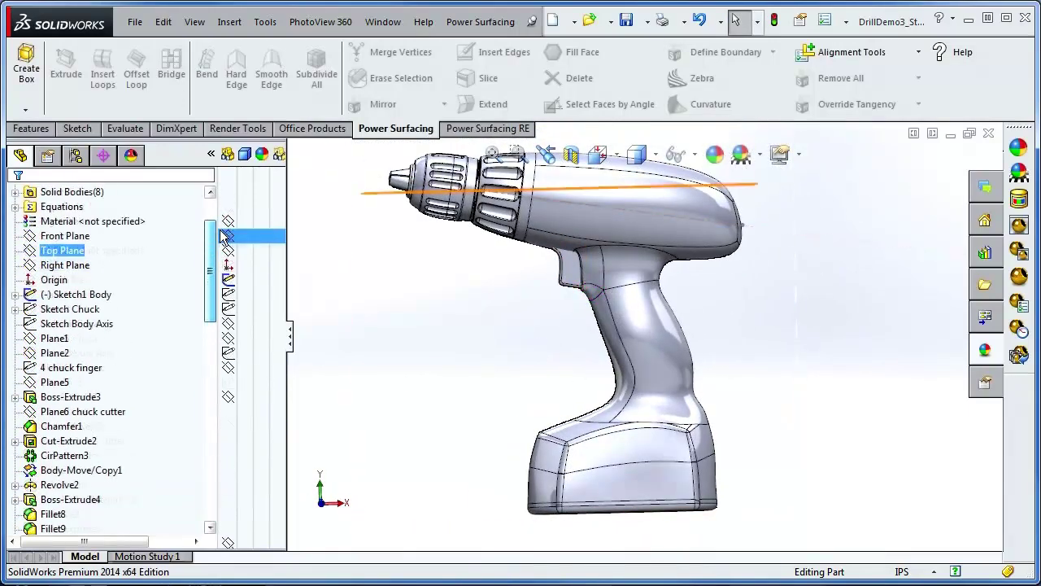
scroll(225, 235, up, 2)
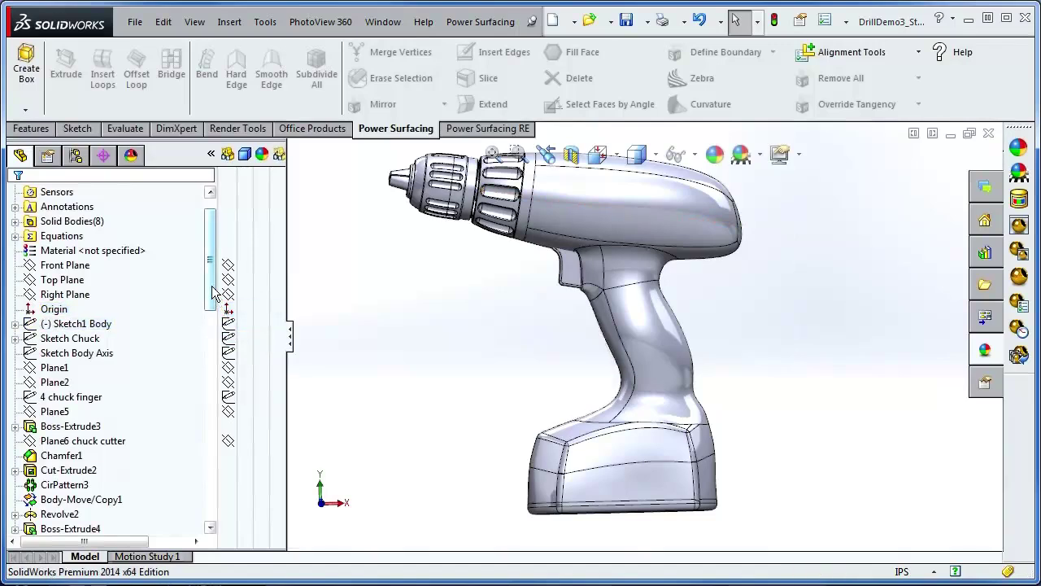
drag(208, 272, 217, 459)
click(253, 397)
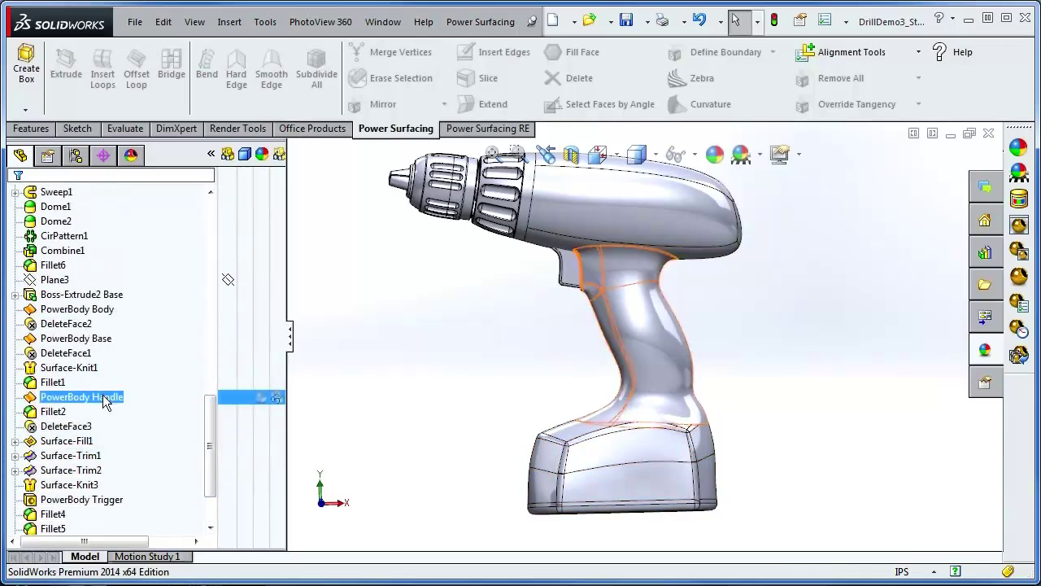
ctrl+click(277, 426)
click(81, 397)
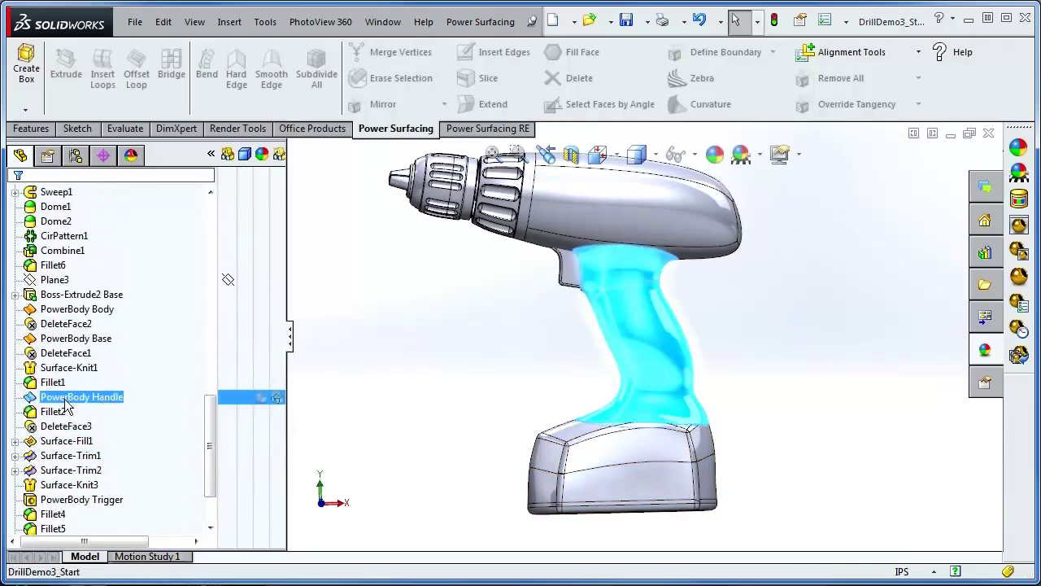
right_click(65, 397)
click(76, 351)
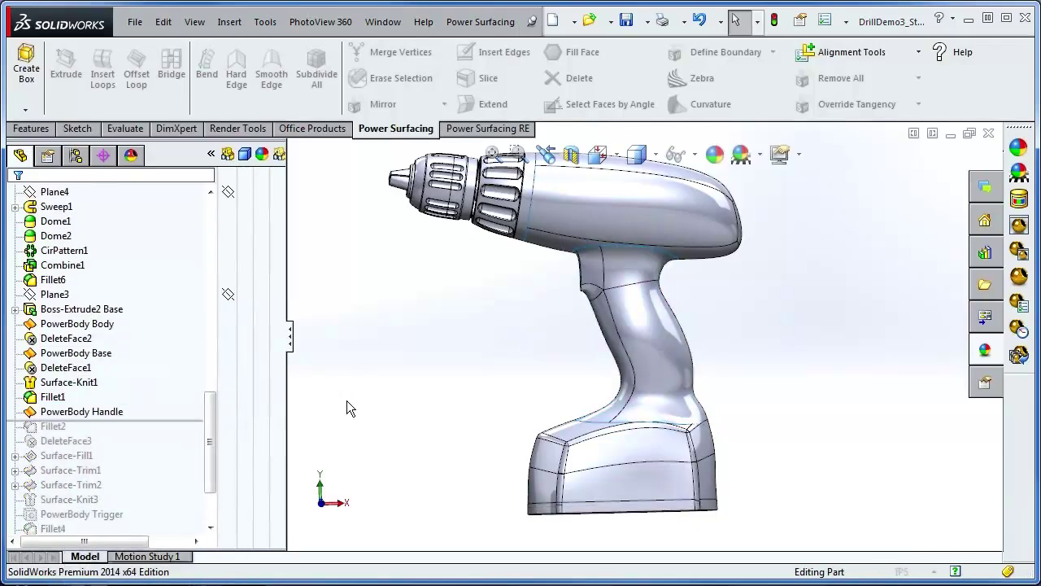
double_click(628, 355)
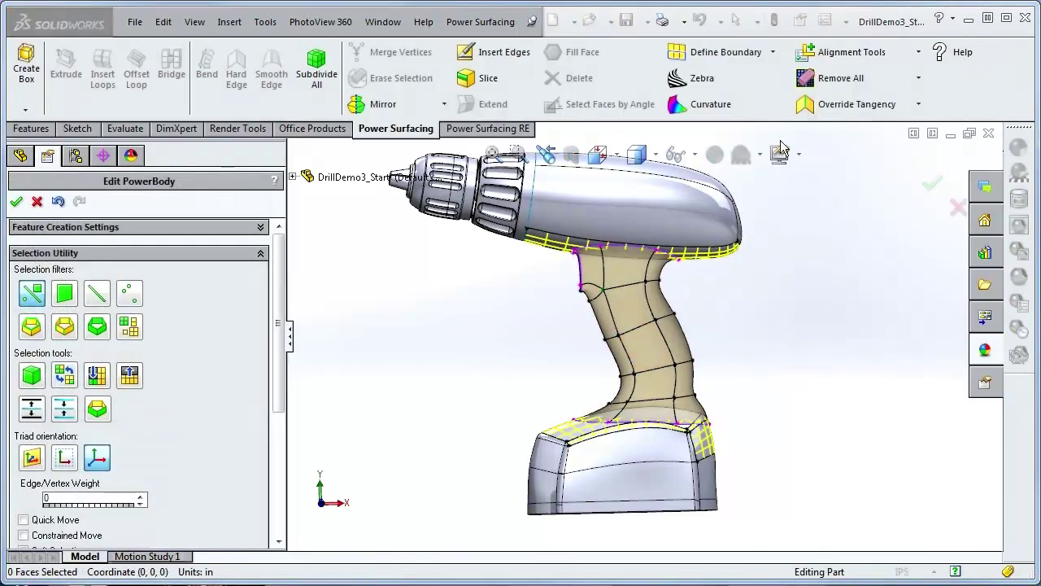
Step: At Level Of Detail Two, pull two groups of vertices on the handle's front edge outward into finger grips, and turn the level of detail off
click(919, 79)
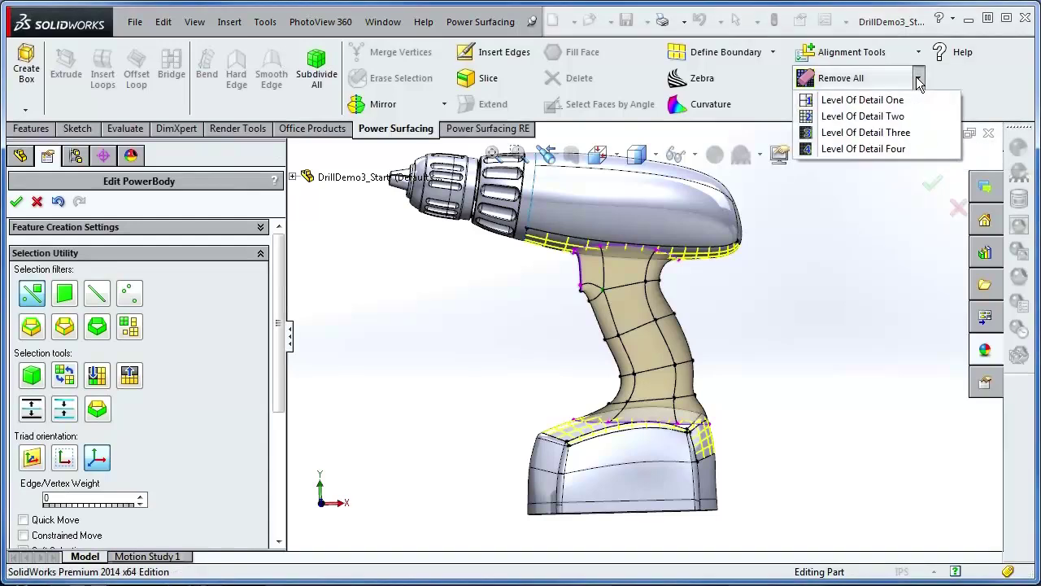
click(886, 121)
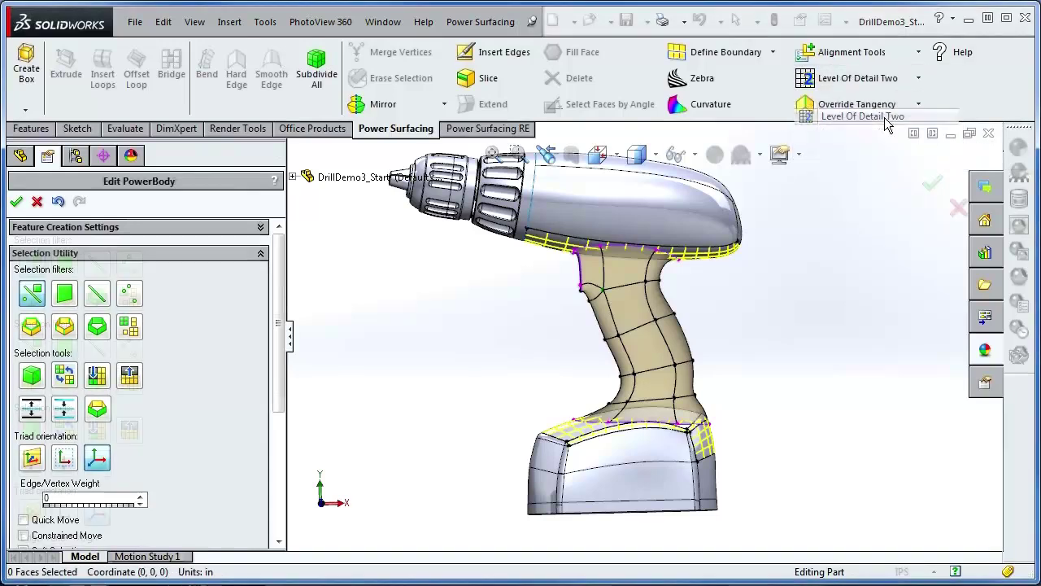
scroll(582, 333, down, 4)
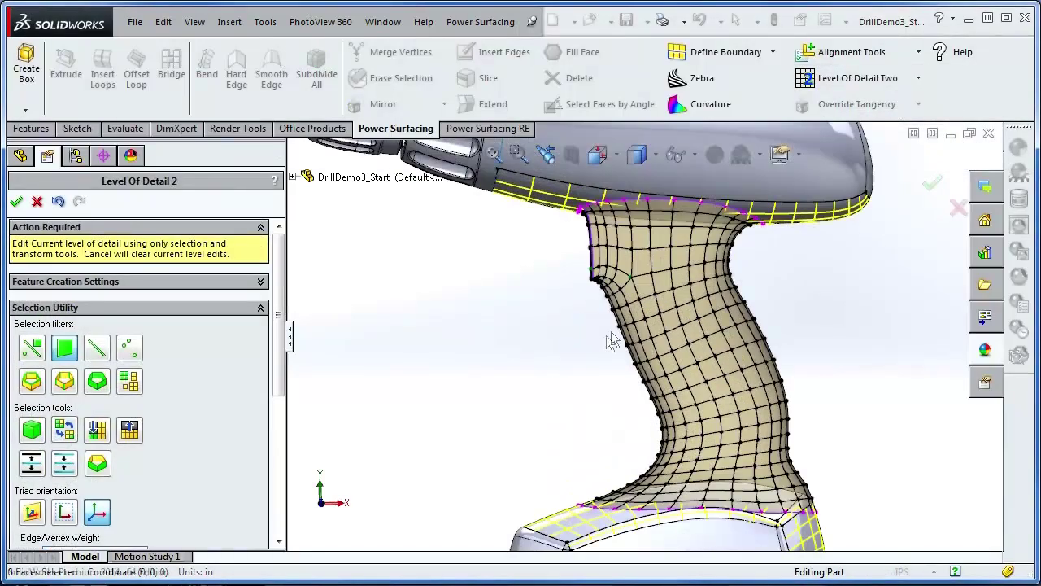
key(v)
drag(638, 318, 614, 334)
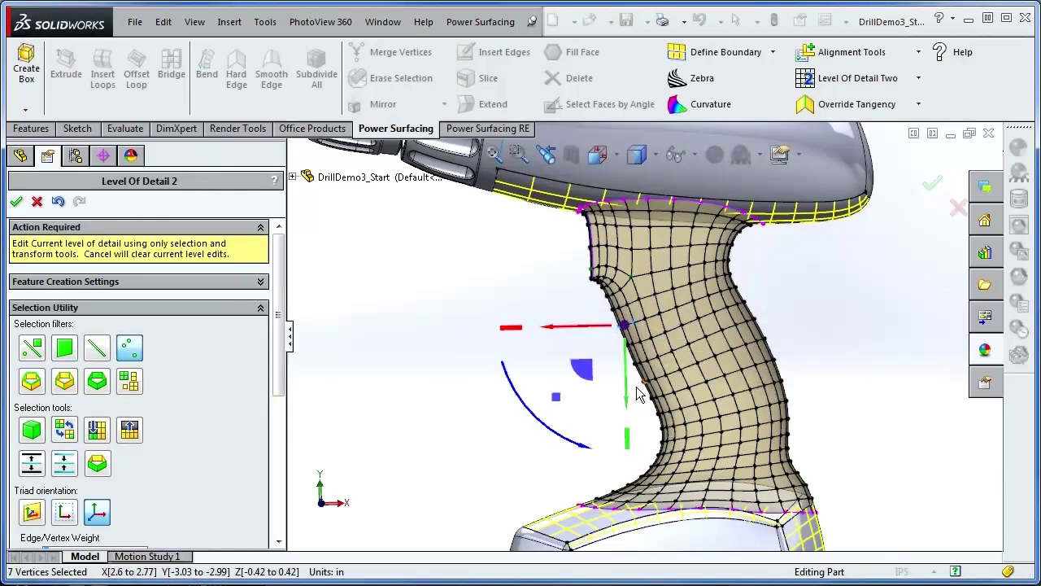
ctrl+drag(661, 375, 584, 404)
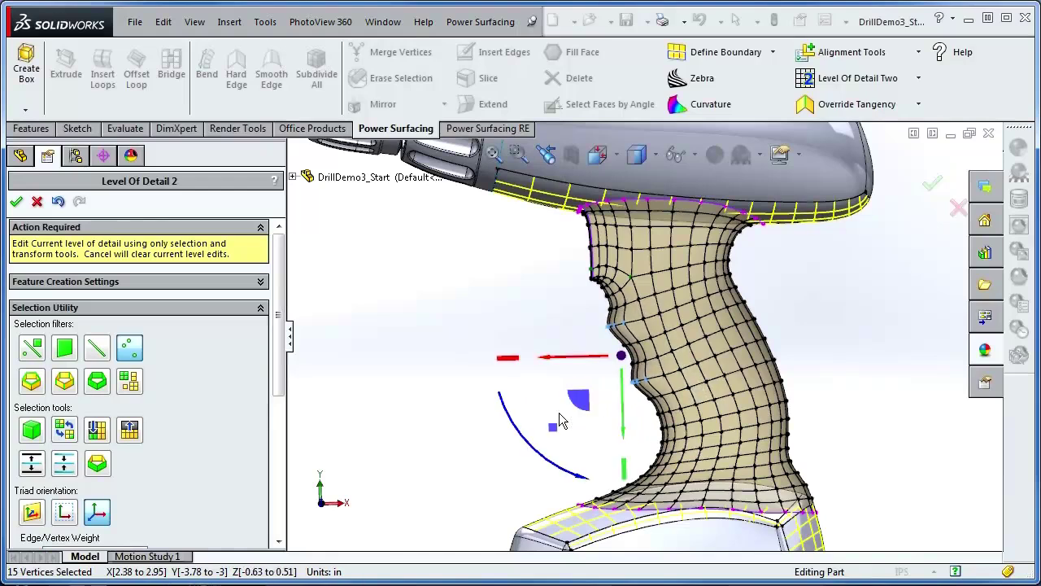
click(918, 78)
click(860, 116)
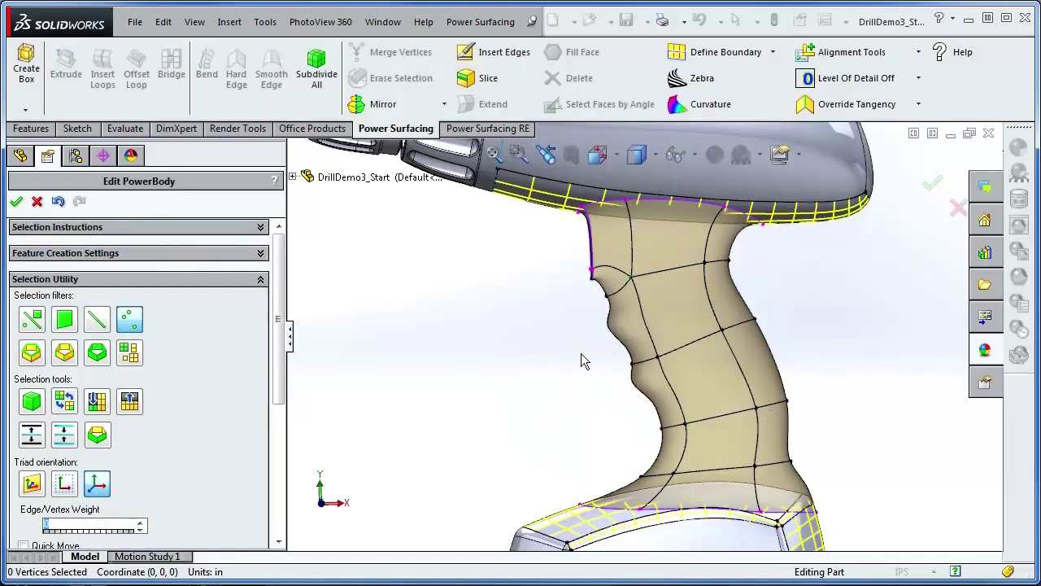
Step: Move the handle's three mid-front mesh vertices inward to about Y -3.5 and its upper rear vertex outward to about X 4.45, Y -2.24
drag(679, 379, 675, 384)
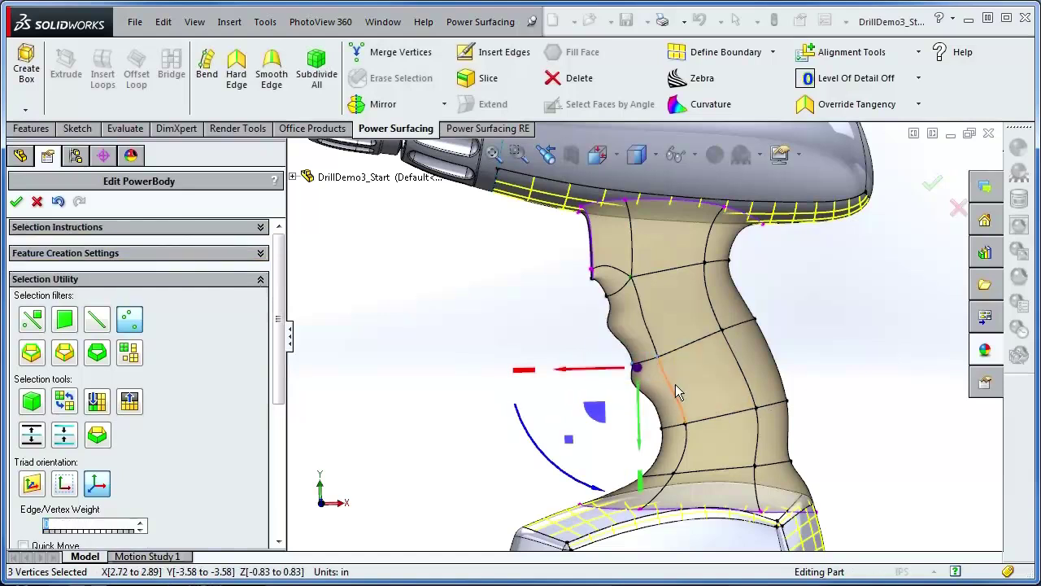
mouse_move(603, 414)
mouse_down()
mouse_move(641, 419)
mouse_move(625, 399)
mouse_move(618, 407)
mouse_up()
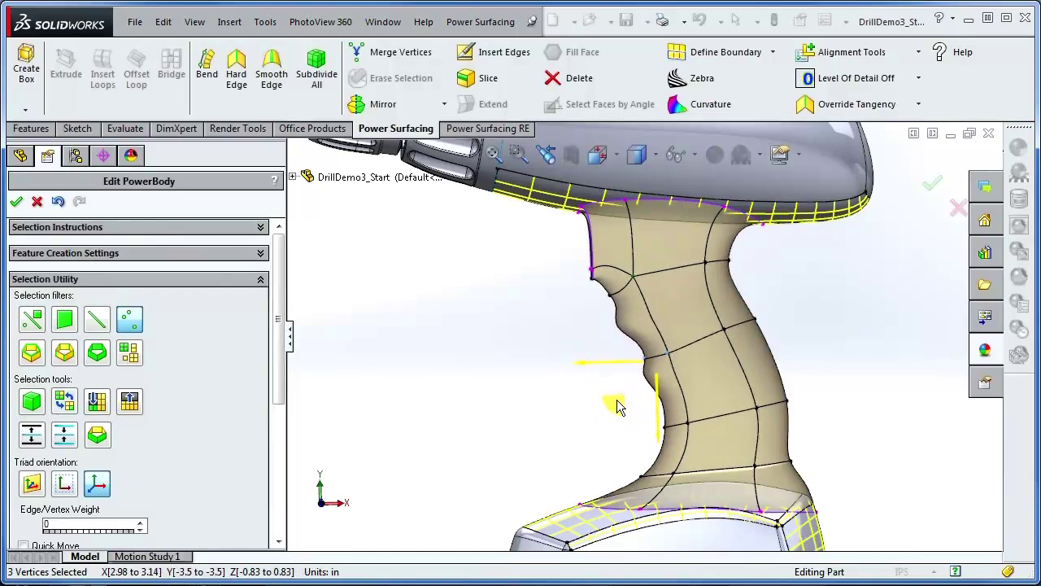
click(736, 258)
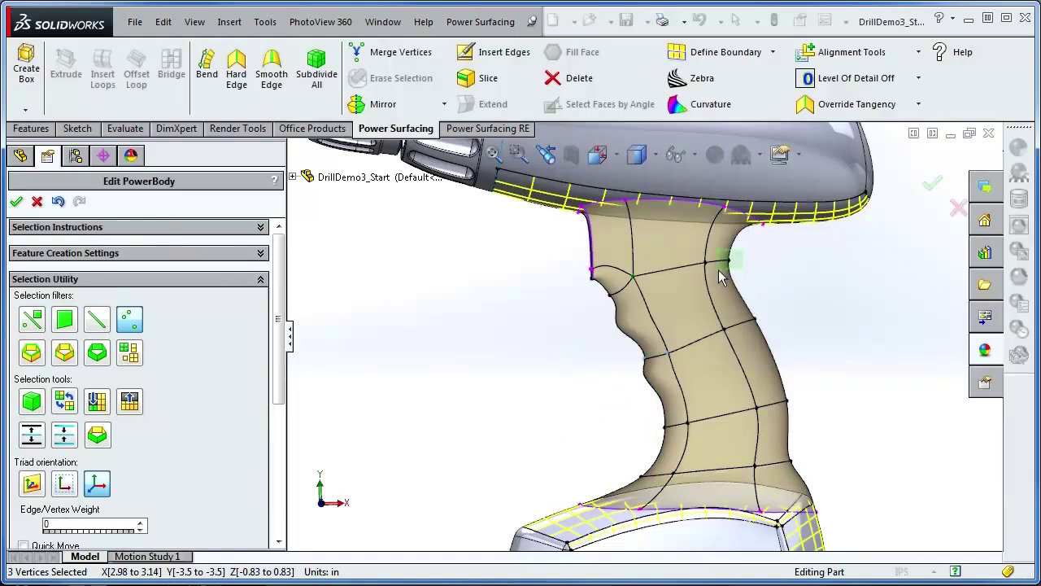
drag(711, 299, 727, 300)
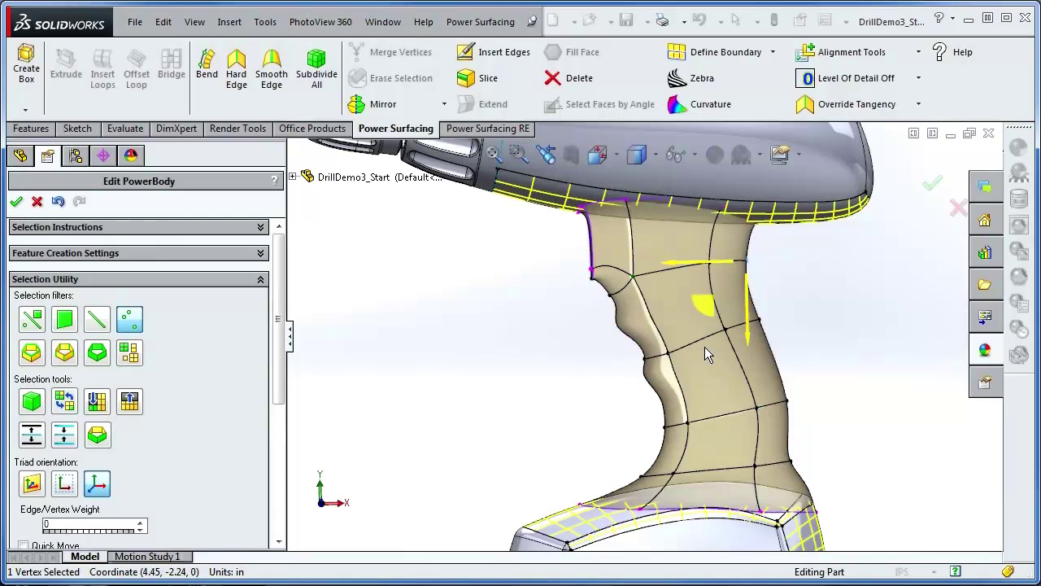
Step: Display the Min Radius Of Curvature analysis on the handle while moving its upper rear vertex back inward, and close the analysis
click(705, 108)
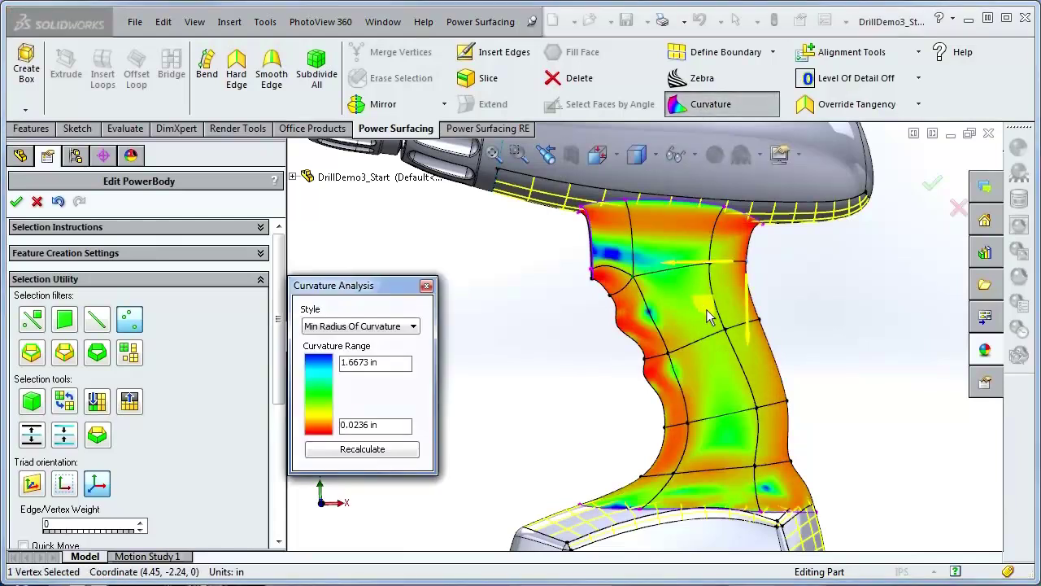
drag(707, 310, 660, 306)
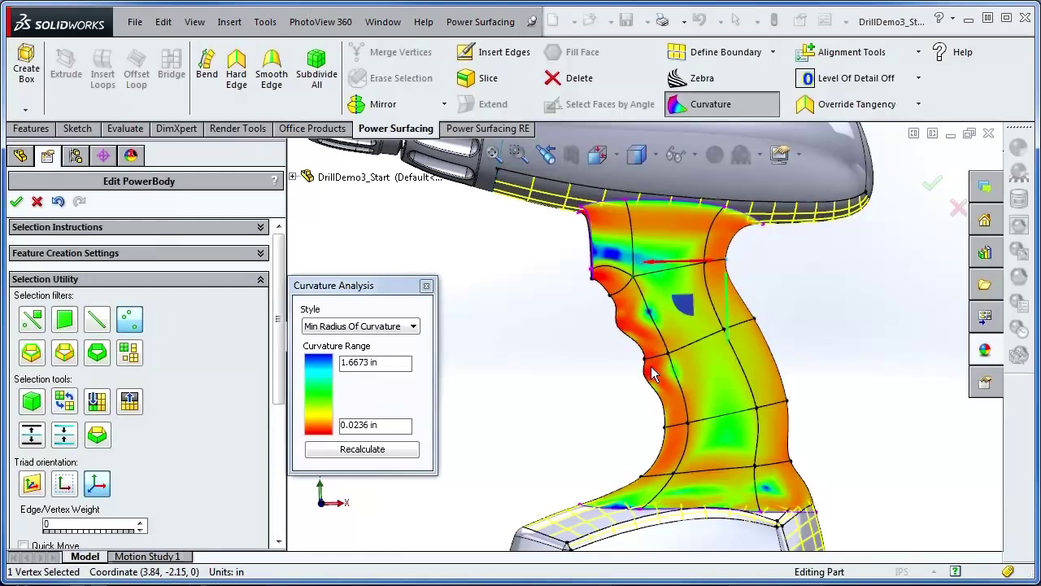
middle_drag(883, 384, 862, 378)
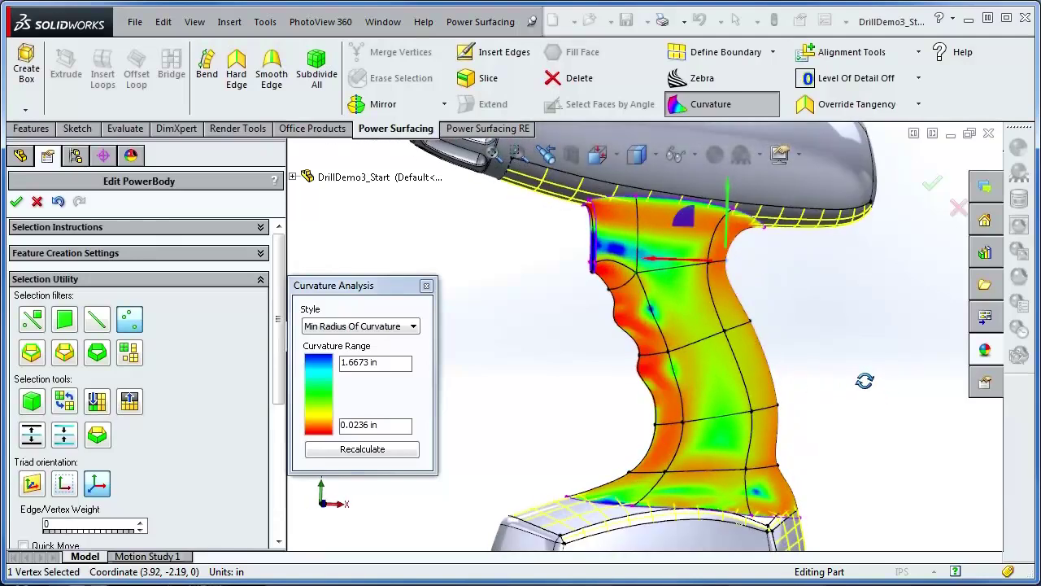
click(426, 286)
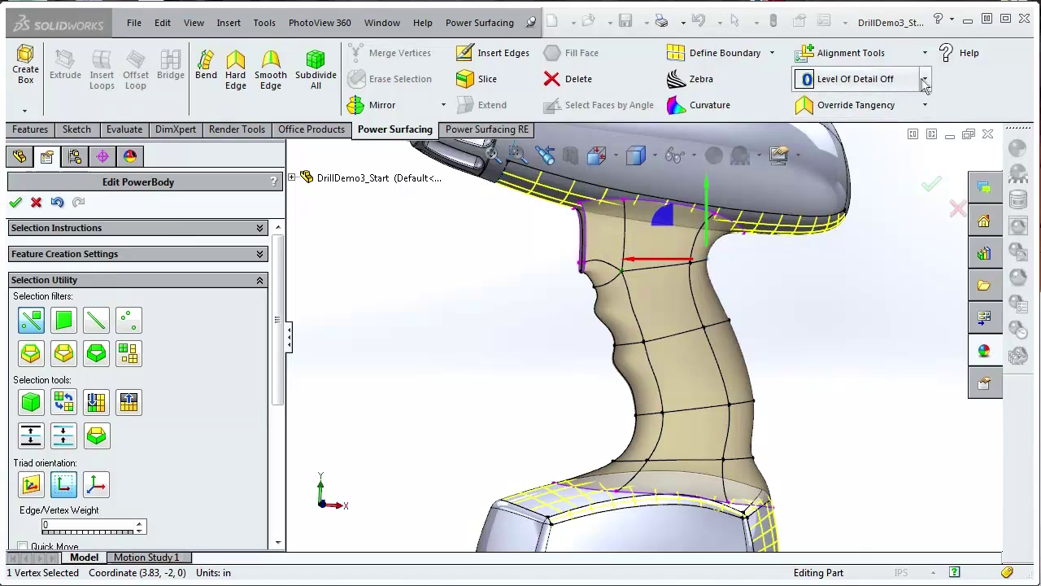
Step: Clear the handle's Level Of Detail Two edits and discard all changes to the PowerBody mesh
click(923, 78)
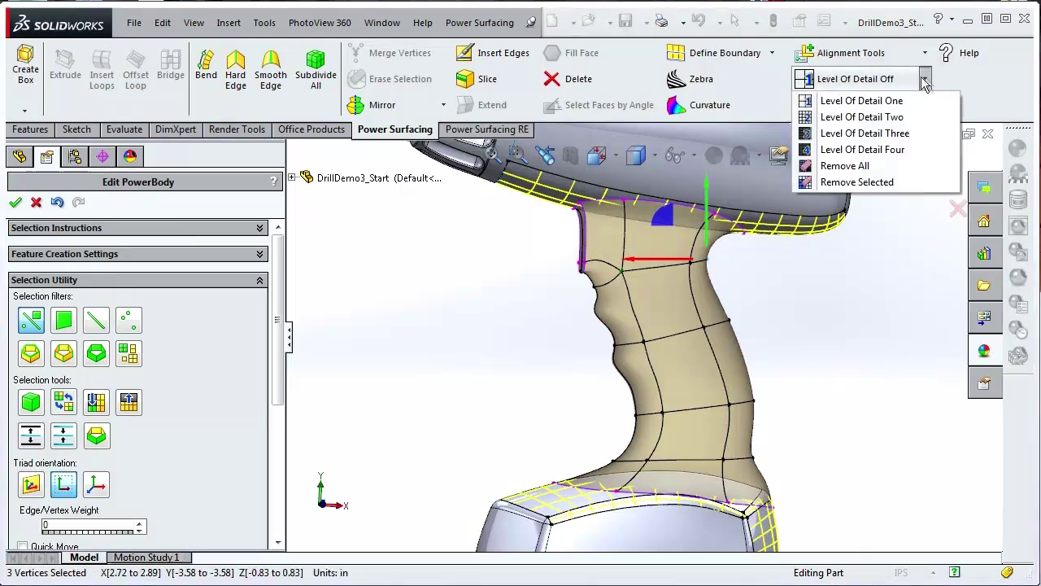
click(882, 118)
click(926, 78)
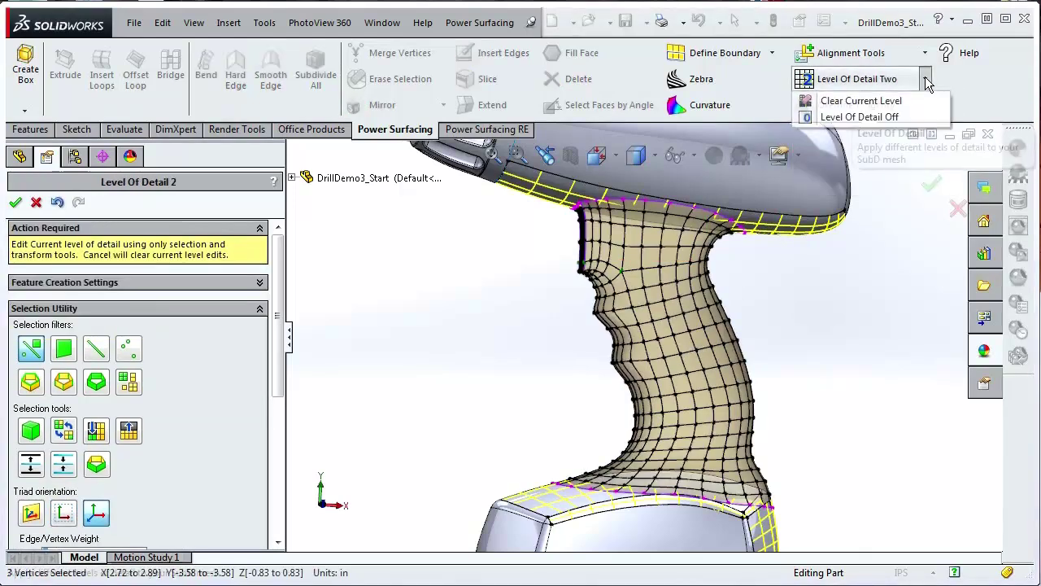
click(861, 102)
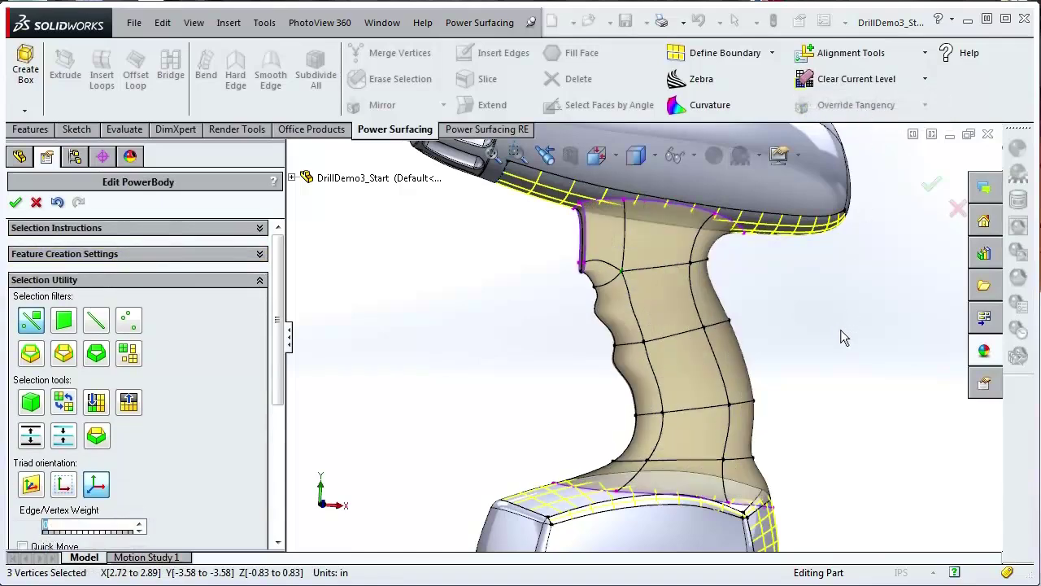
click(35, 202)
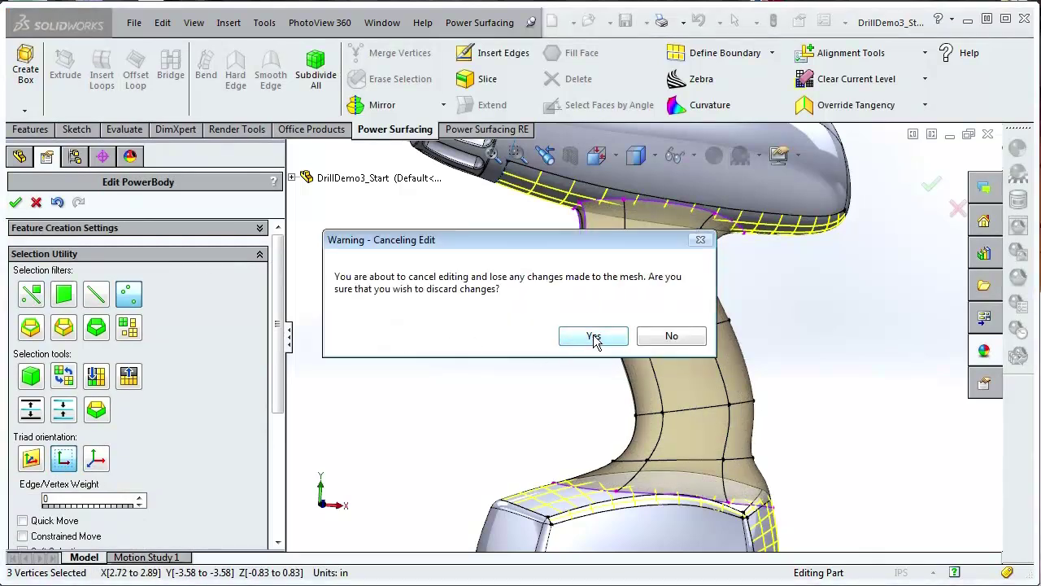
click(593, 335)
Step: Roll the feature history forward past Sketch26 Parting lines and view the finished drill with its materials in the other drill part
scroll(686, 345, down, 4)
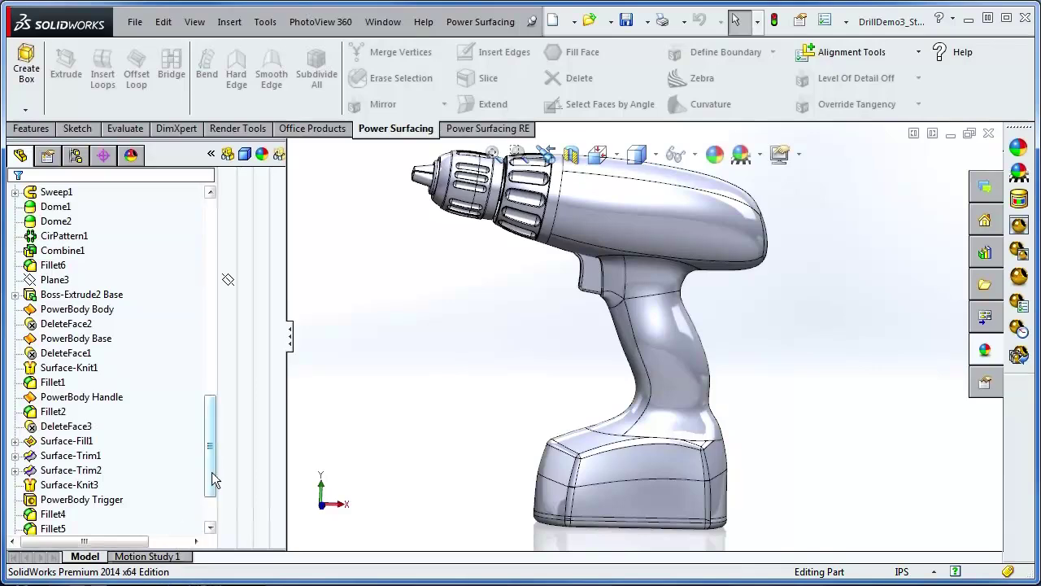
mouse_move(212, 473)
mouse_down()
mouse_move(211, 497)
mouse_move(185, 492)
mouse_move(181, 523)
mouse_up()
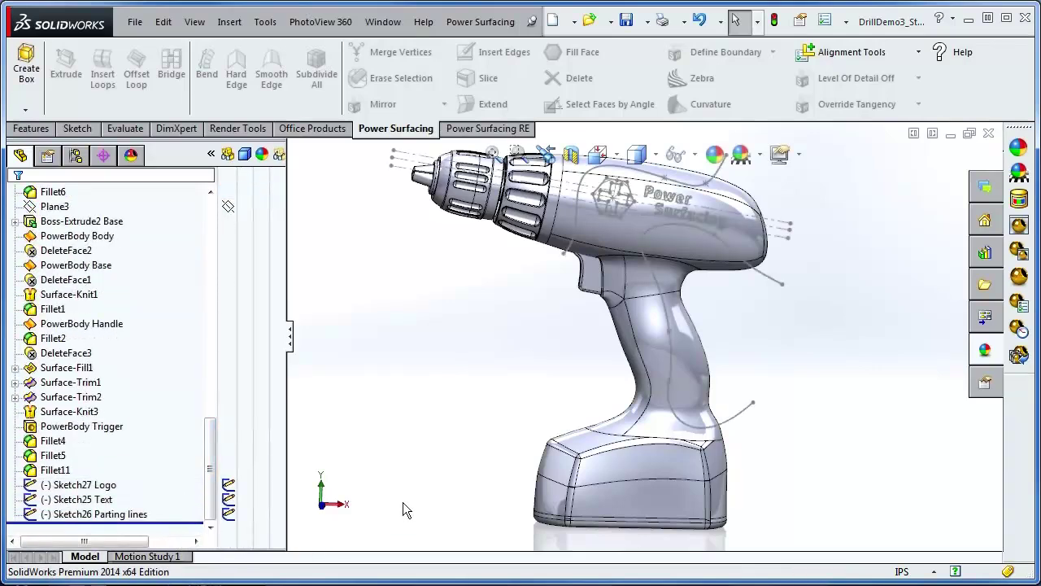
ctrl+middle_drag(469, 420, 484, 431)
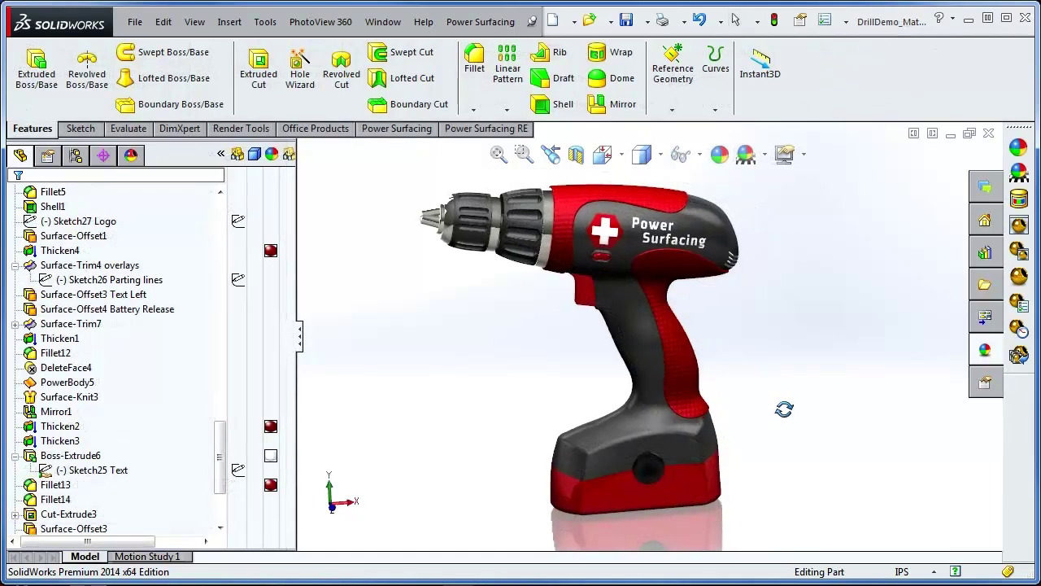
key(Escape)
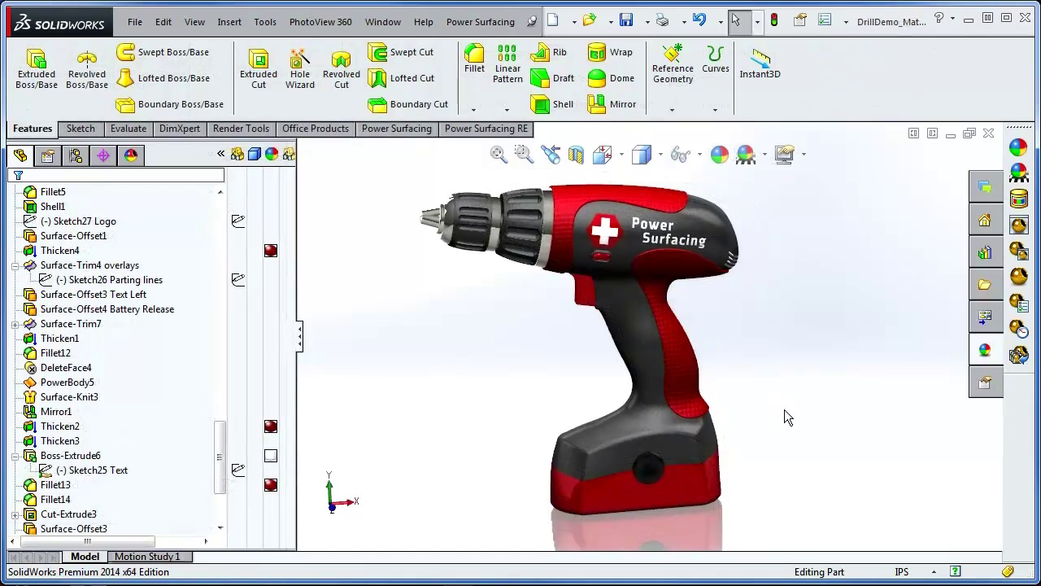